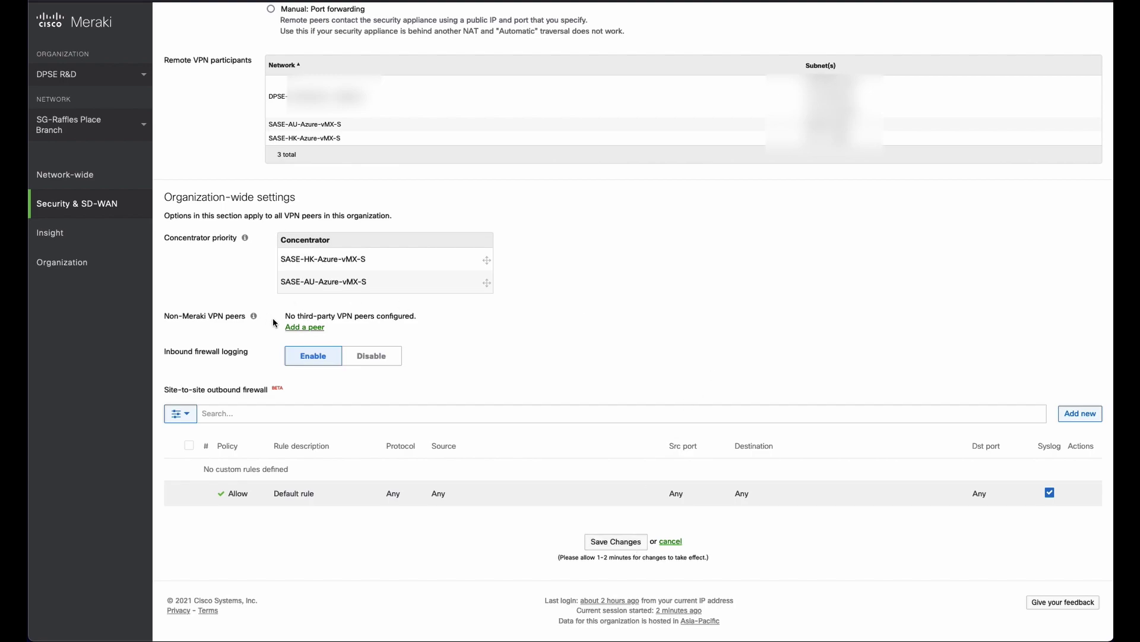
Add a new non-Meraki VPN peer named SASE-SGMXtoSGUMB-SIG-Tunnel.
{"action": "left_click", "coordinate": [320, 331]}
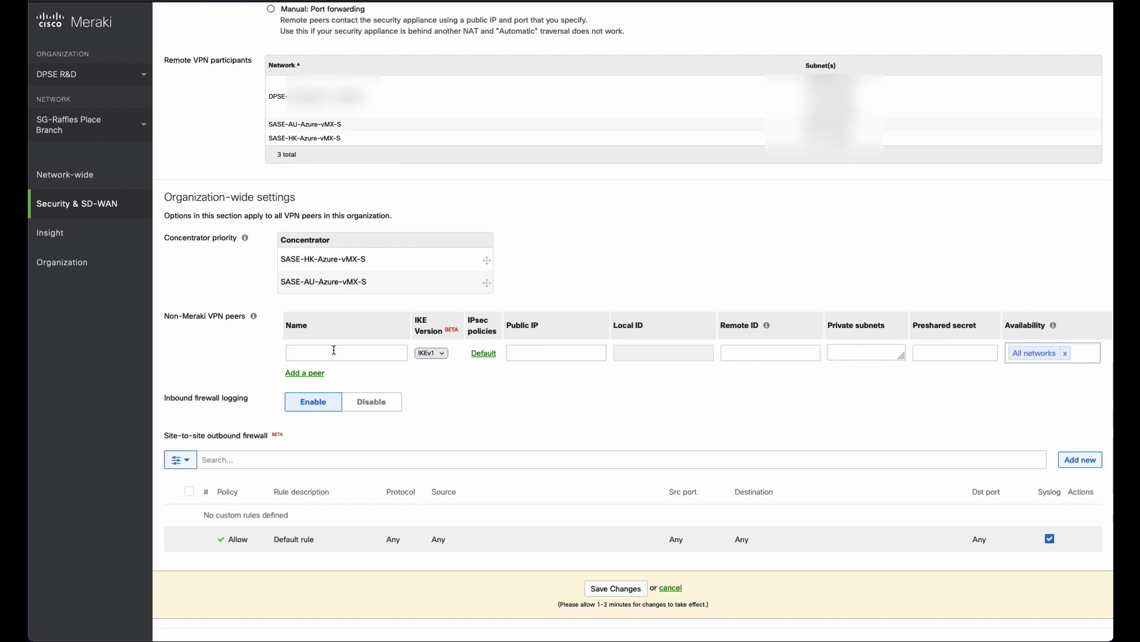
{"action": "left_click", "coordinate": [334, 351]}
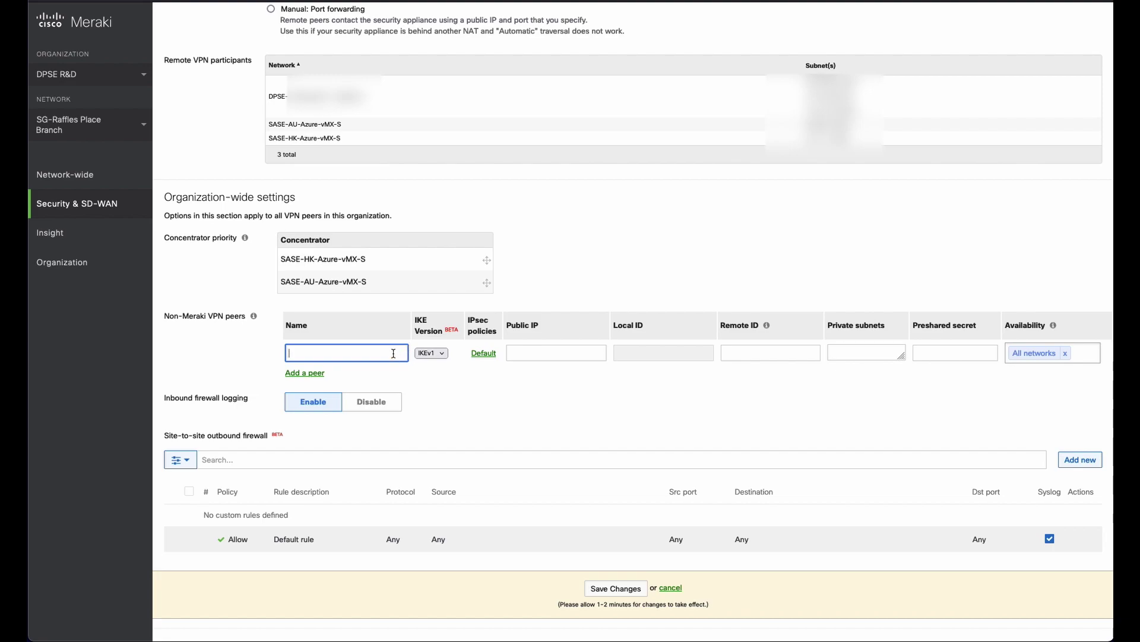
{"action": "type", "text": "SG"}
{"action": "key", "text": "BackSpace"}
{"action": "key", "text": "BackSpace"}
{"action": "type", "text": "SASE-SGMXtoSGUMB-SIG-Tunnel"}
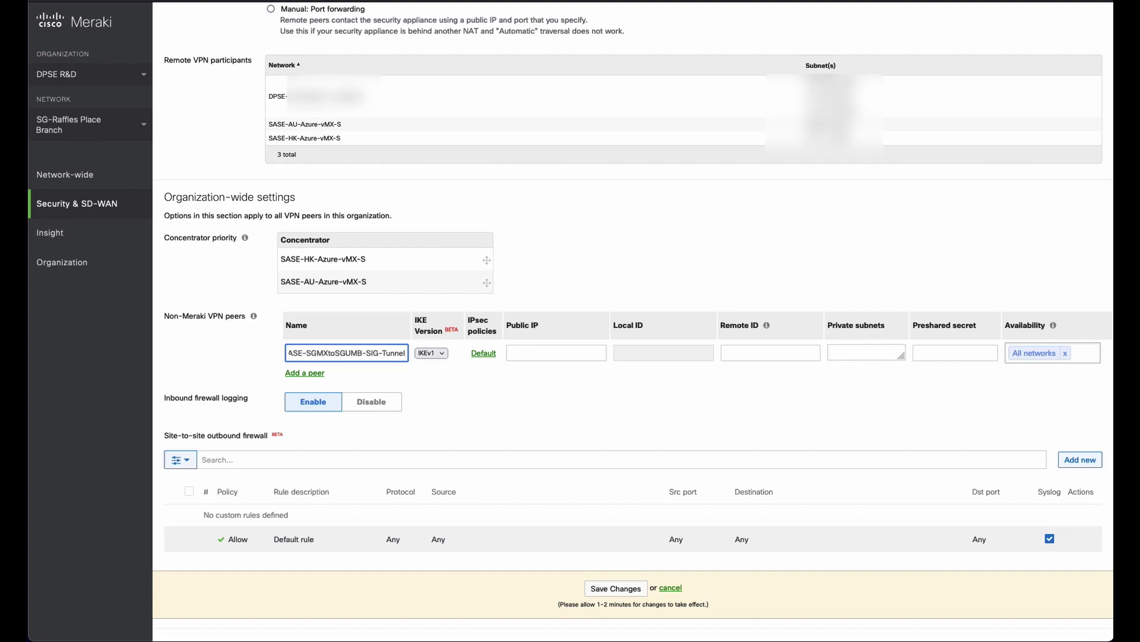
Set the peer to IKEv2 and apply the Umbrella IPsec policy preset.
{"action": "left_click", "coordinate": [430, 353]}
{"action": "left_click", "coordinate": [435, 365]}
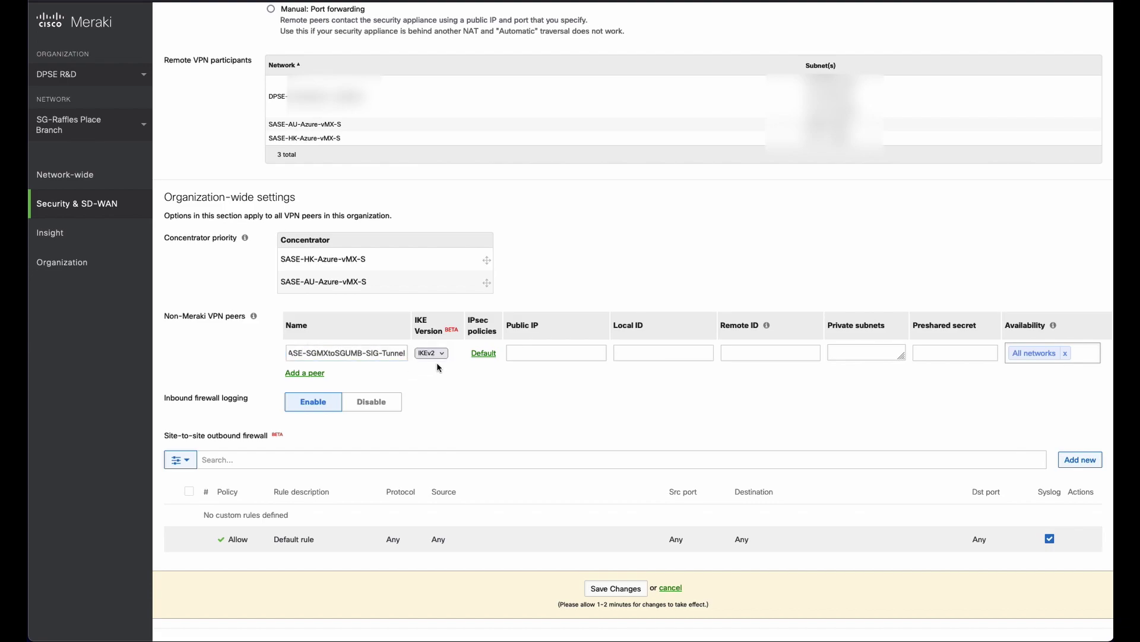
{"action": "left_click", "coordinate": [485, 354]}
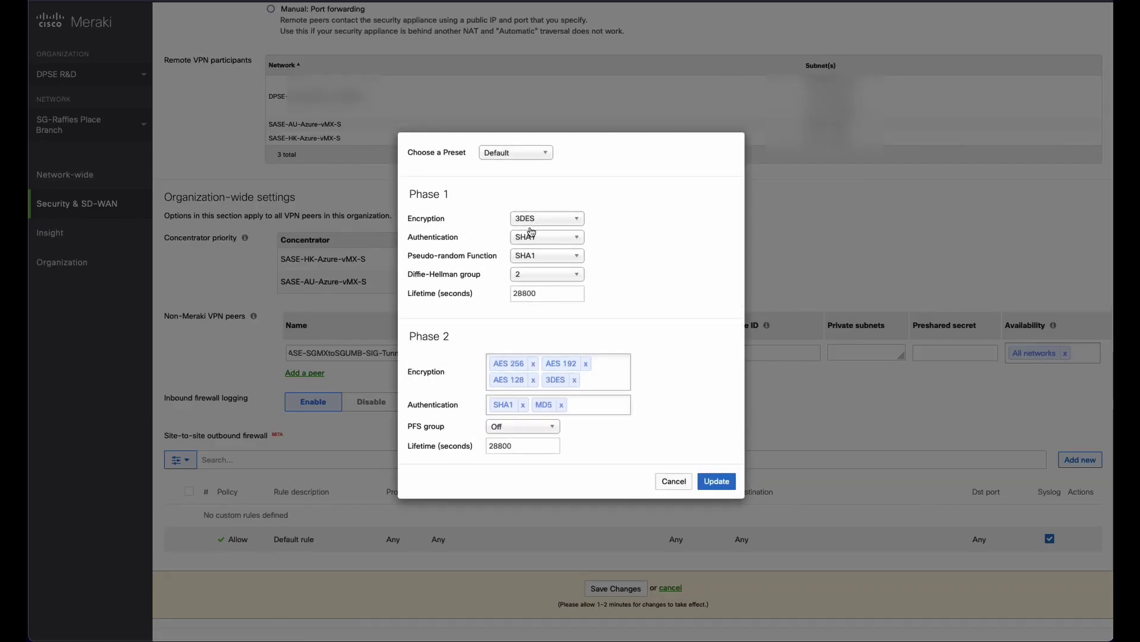
{"action": "left_click", "coordinate": [538, 153]}
{"action": "left_click", "coordinate": [510, 211]}
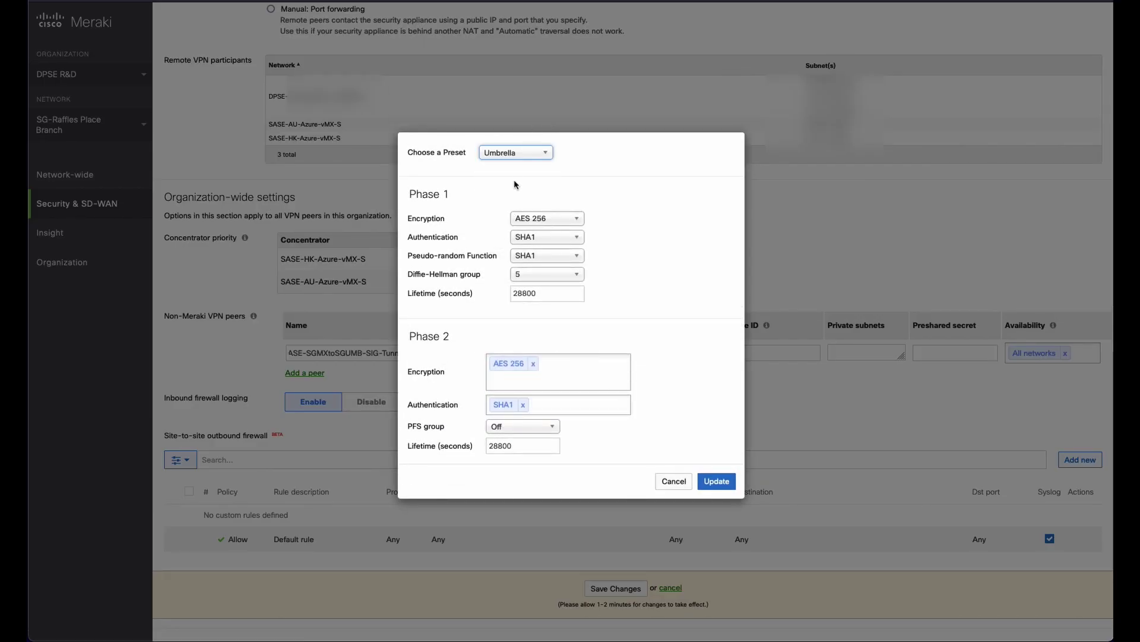
{"action": "left_click", "coordinate": [717, 480]}
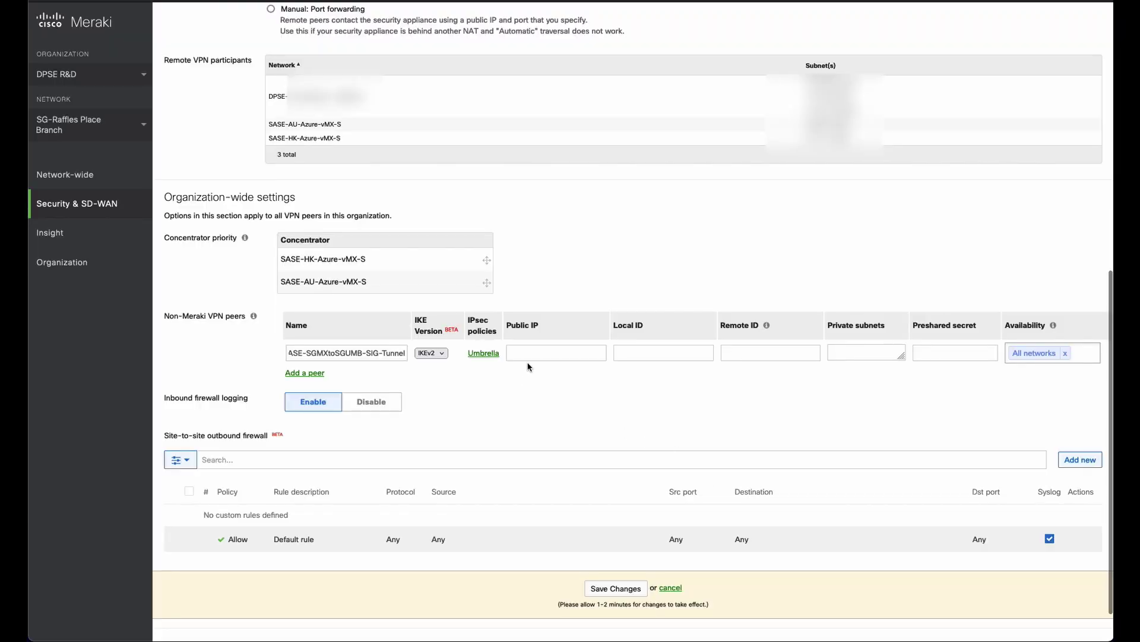
{"action": "left_click", "coordinate": [543, 353]}
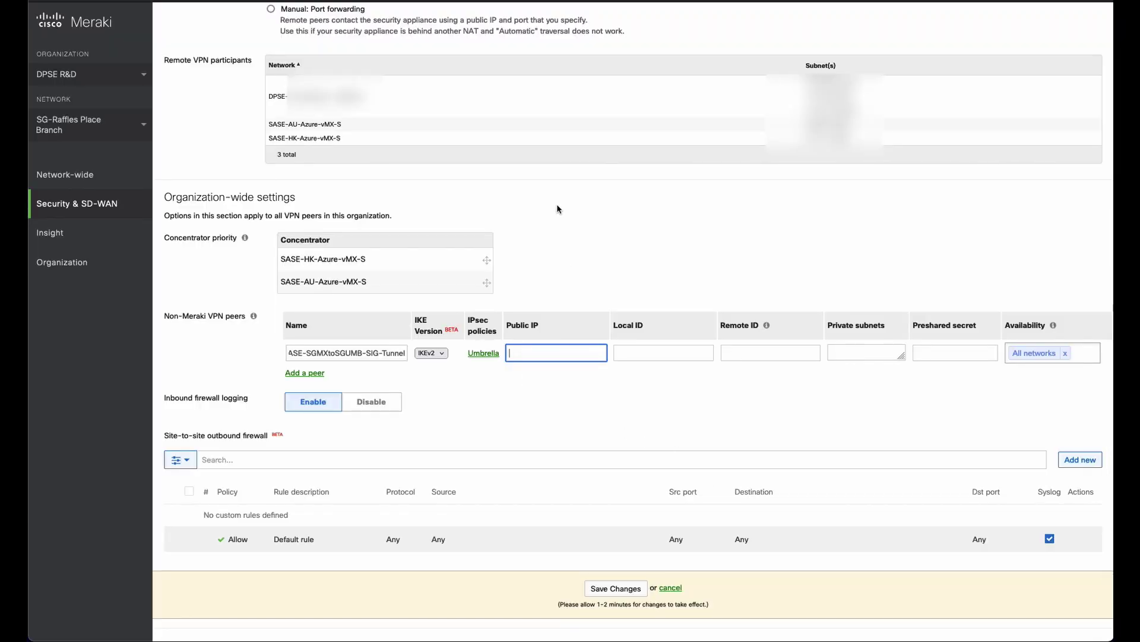
Copy the Singapore data centre IP 146.112.113.8 from the SIG guide into the peer's Public IP.
{"action": "key", "text": "super+Tab"}
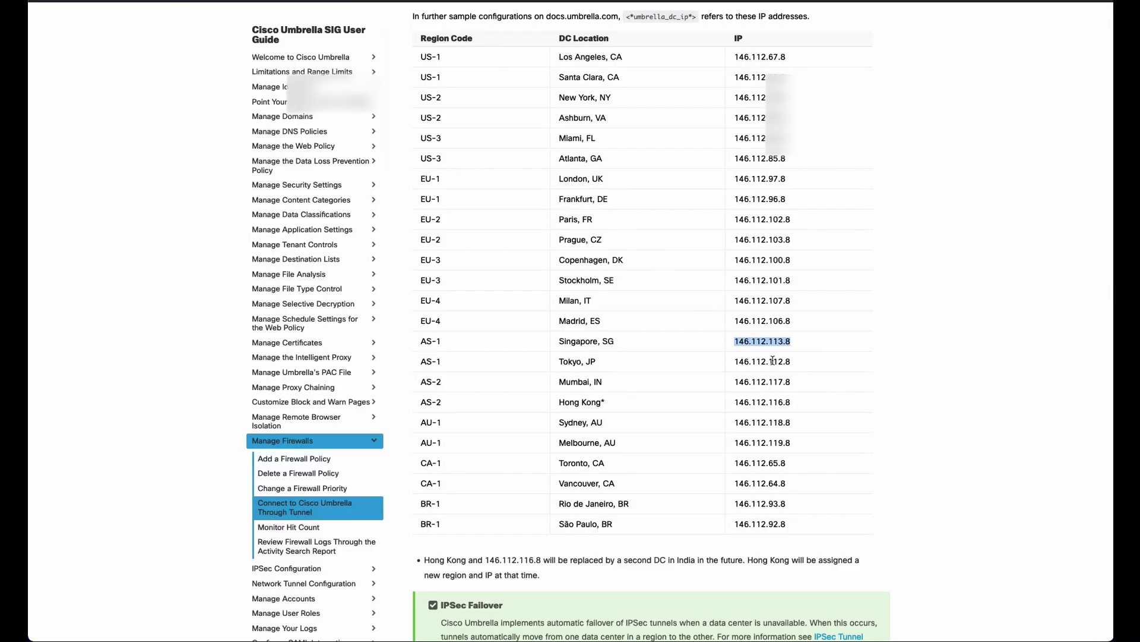
{"action": "right_click", "coordinate": [758, 338]}
{"action": "left_click", "coordinate": [771, 343]}
{"action": "key", "text": "super+Tab"}
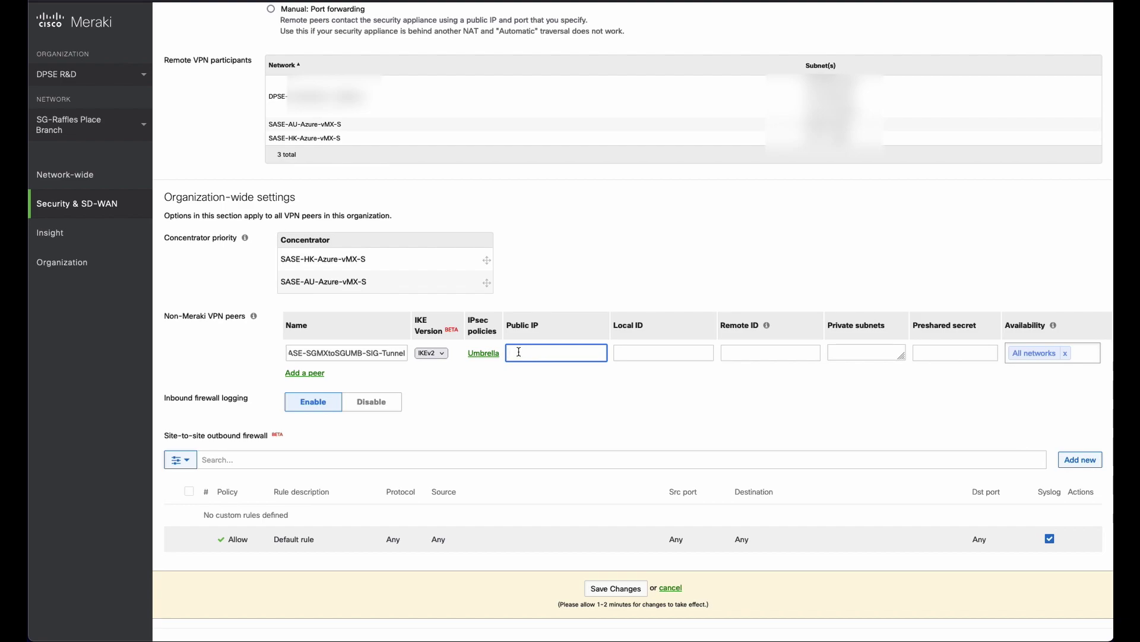
{"action": "key", "text": "super+v"}
Copy the unestablished SIG tunnel's Tunnel ID from Umbrella's Network Tunnels list.
{"action": "left_click", "coordinate": [641, 356]}
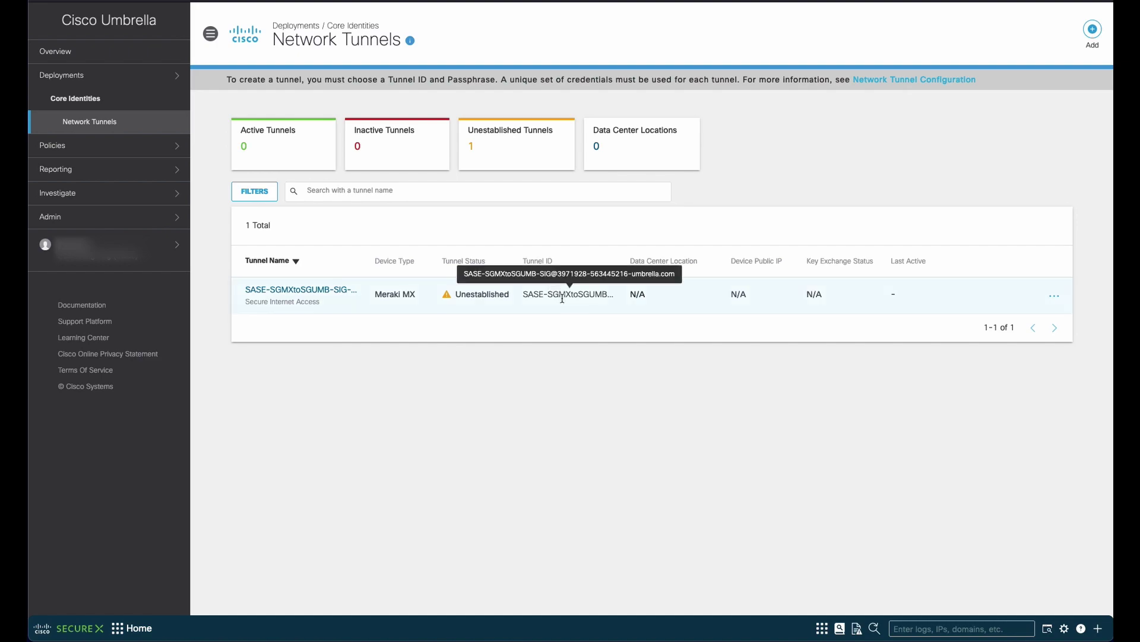
{"action": "triple_click", "coordinate": [562, 298]}
{"action": "right_click", "coordinate": [562, 298]}
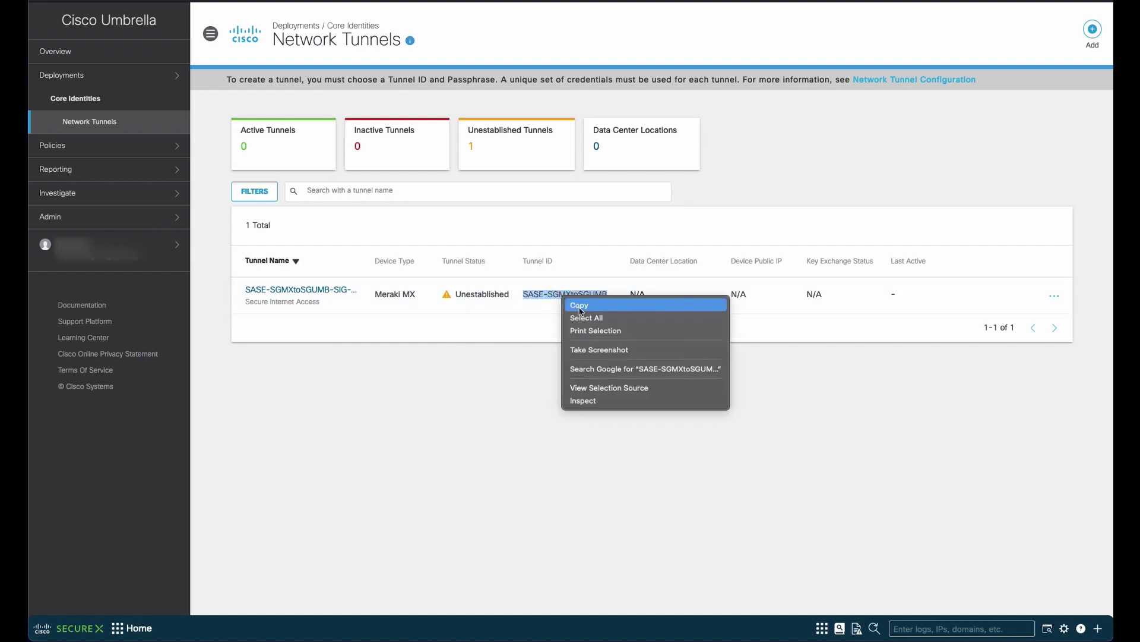
{"action": "left_click", "coordinate": [571, 303]}
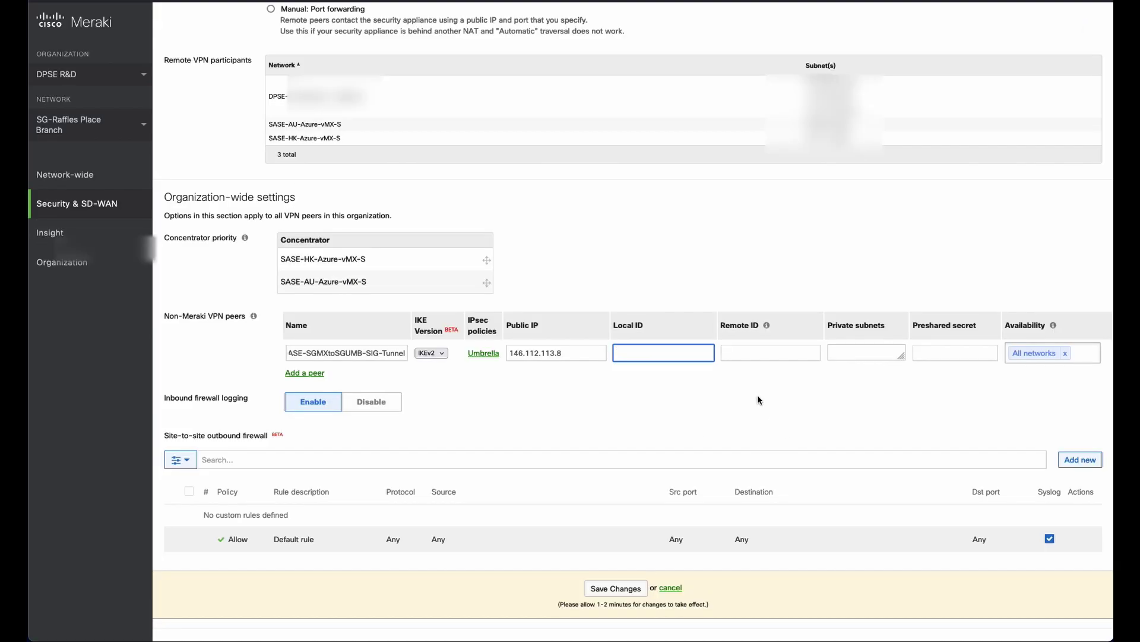
Paste the Umbrella tunnel ID (ending umbrella.com) as the peer's Local ID, leaving Remote ID blank.
{"action": "key", "text": "ctrl+v"}
{"action": "left_click", "coordinate": [681, 397]}
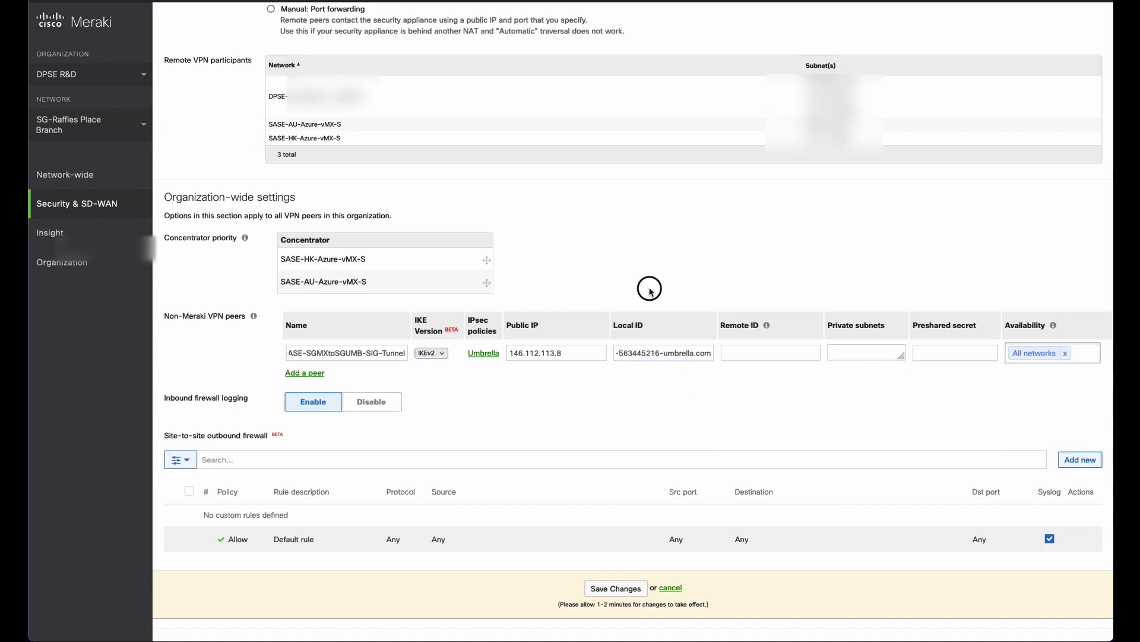
{"action": "left_click", "coordinate": [767, 356]}
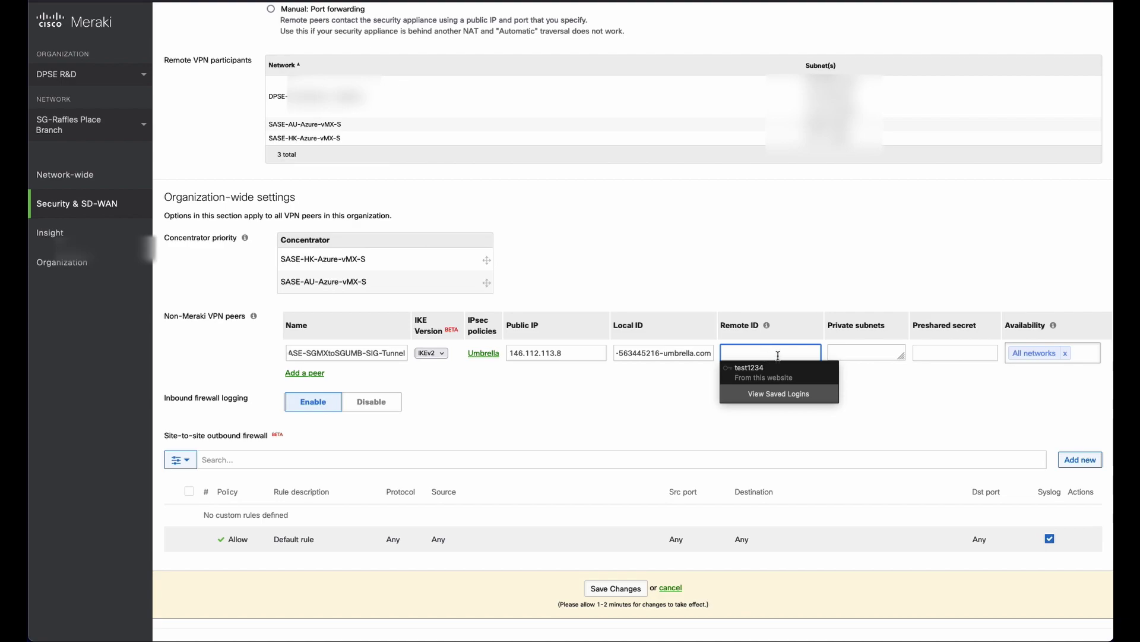
{"action": "mouse_move", "coordinate": [766, 326]}
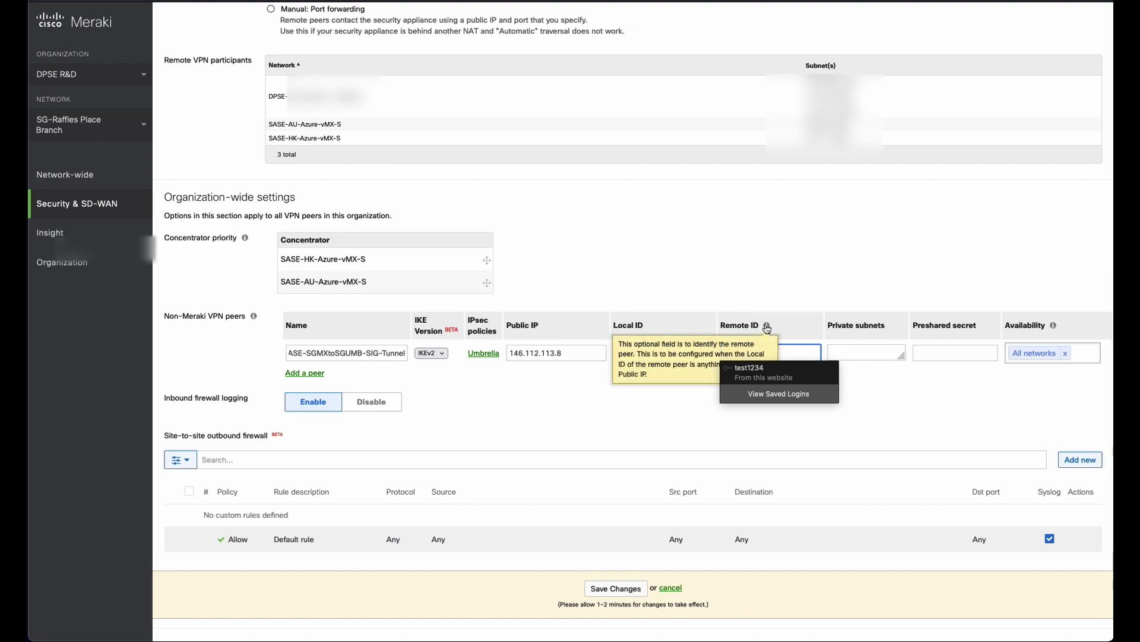
{"action": "left_click", "coordinate": [853, 355]}
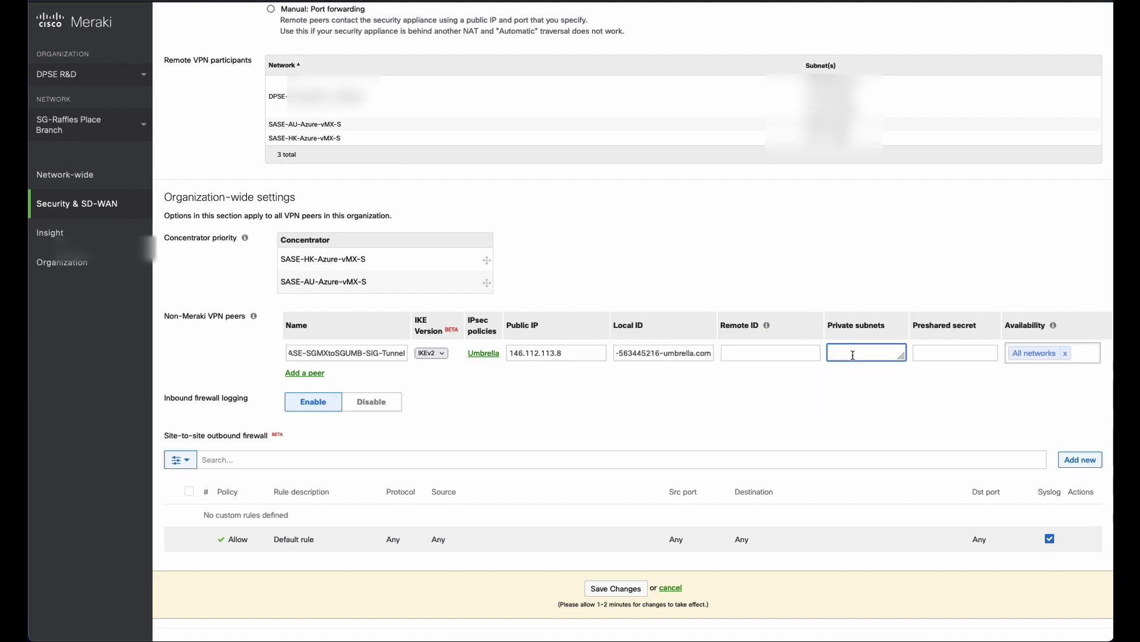
{"action": "key", "text": "ctrl+shift+a"}
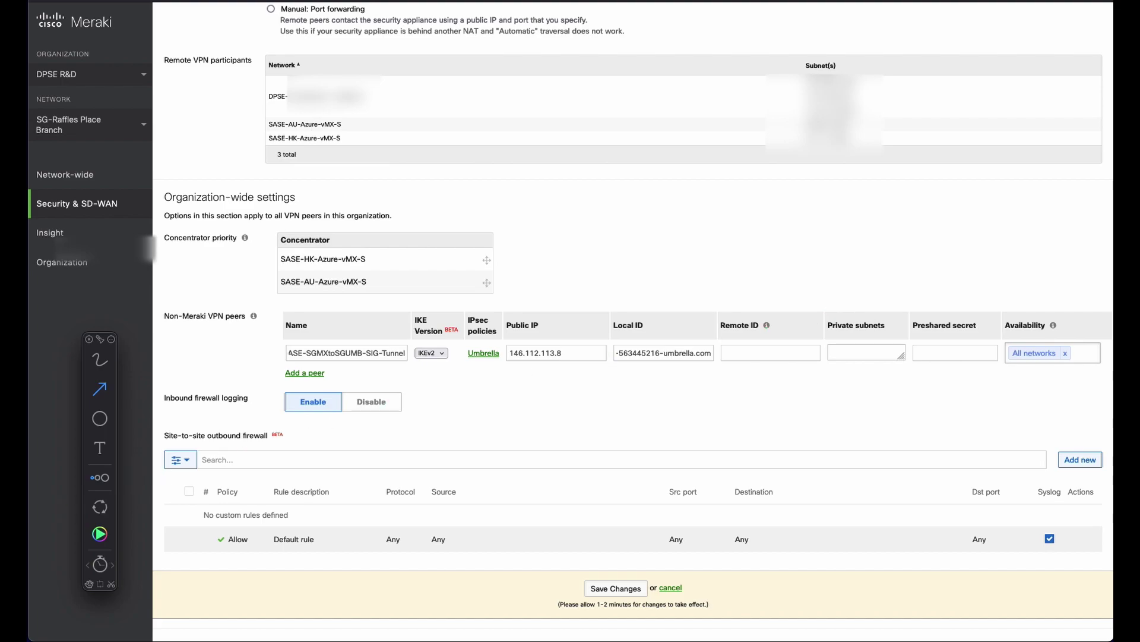
{"action": "left_click", "coordinate": [90, 340]}
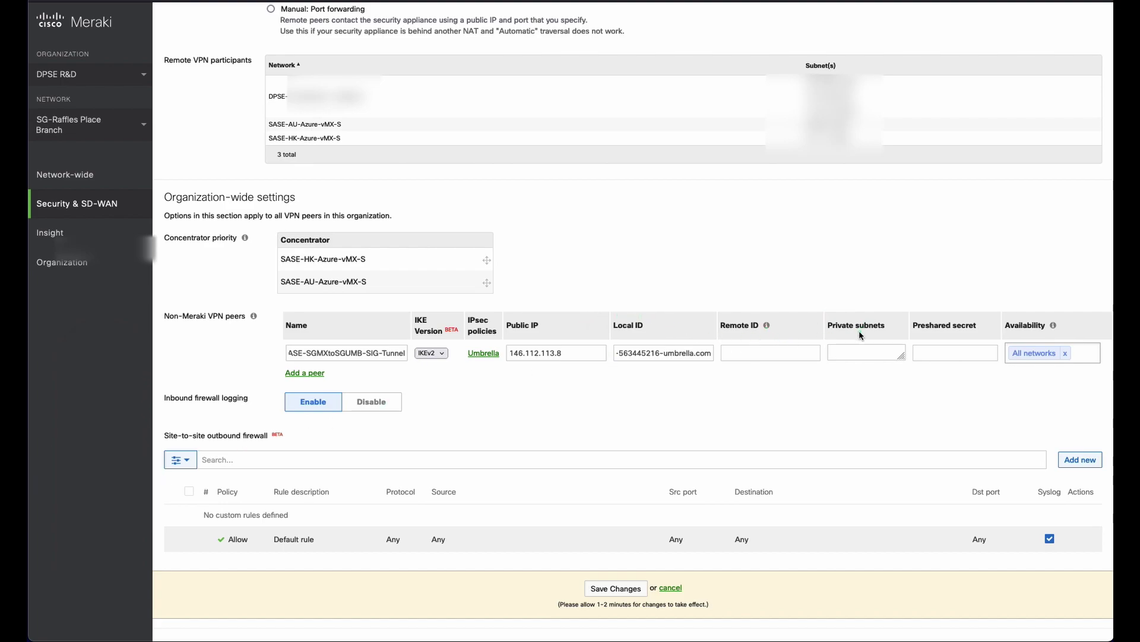
{"action": "left_click_drag", "start_coordinate": [850, 307], "coordinate": [902, 222]}
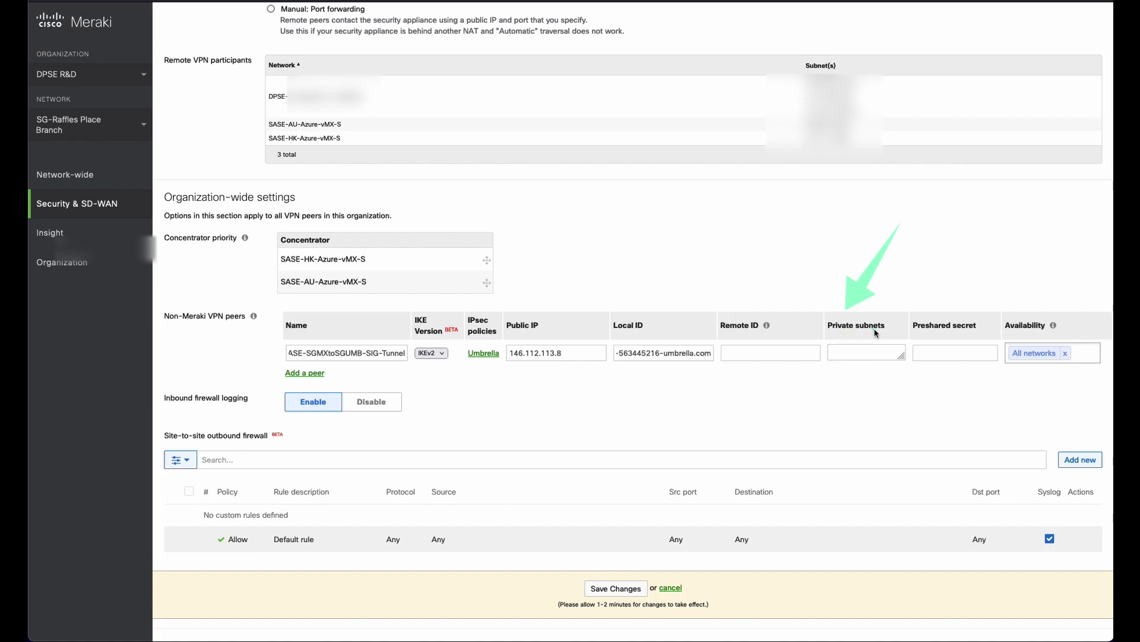
{"action": "left_click", "coordinate": [946, 337]}
{"action": "left_click", "coordinate": [743, 171]}
{"action": "type", "text": "Tjo"}
{"action": "key", "text": "BackSpace"}
{"action": "key", "text": "BackSpace"}
{"action": "type", "text": "jo"}
{"action": "key", "text": "BackSpace"}
{"action": "key", "text": "BackSpace"}
{"action": "type", "text": "his is"}
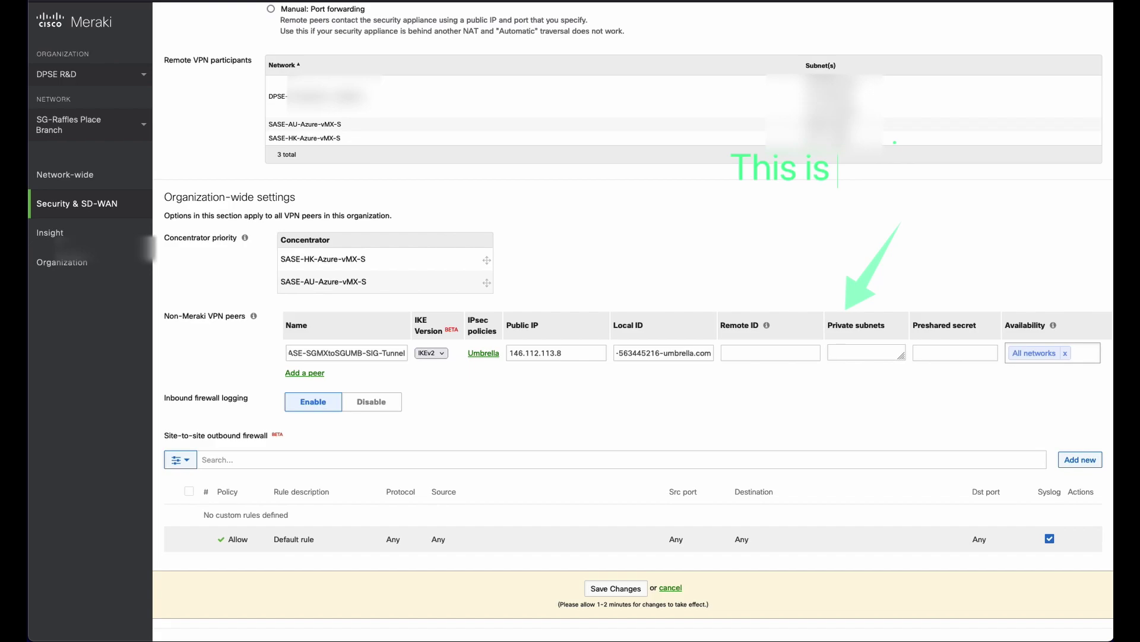
{"action": "type", "text": " the ip destinati"}
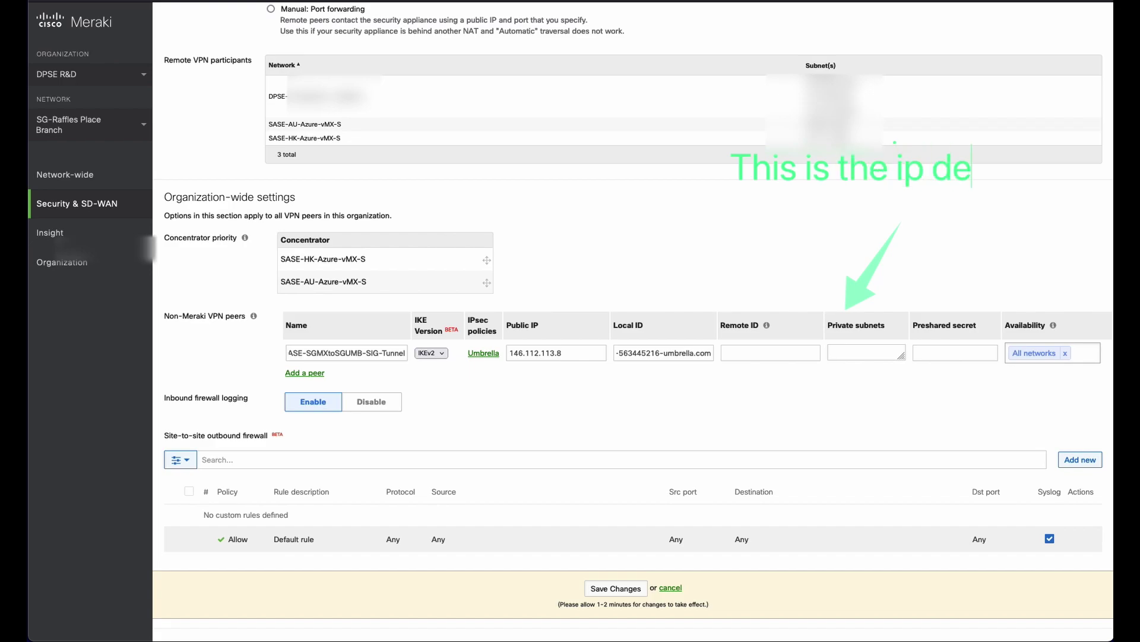
{"action": "type", "text": "on"}
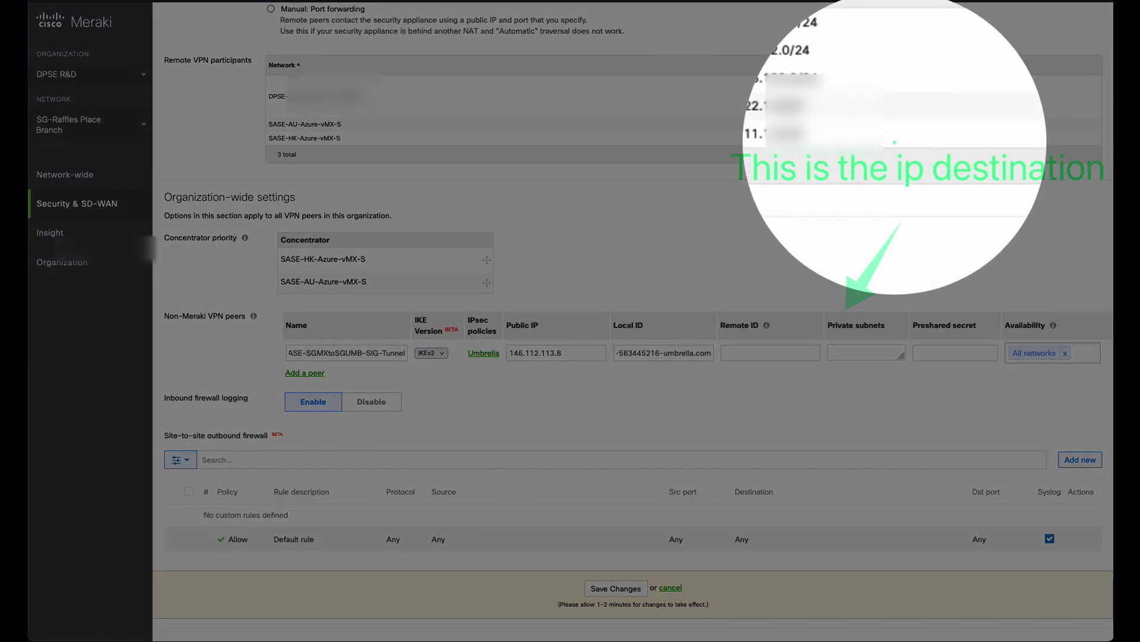
{"action": "key", "text": "Return"}
{"action": "type", "text": "To"}
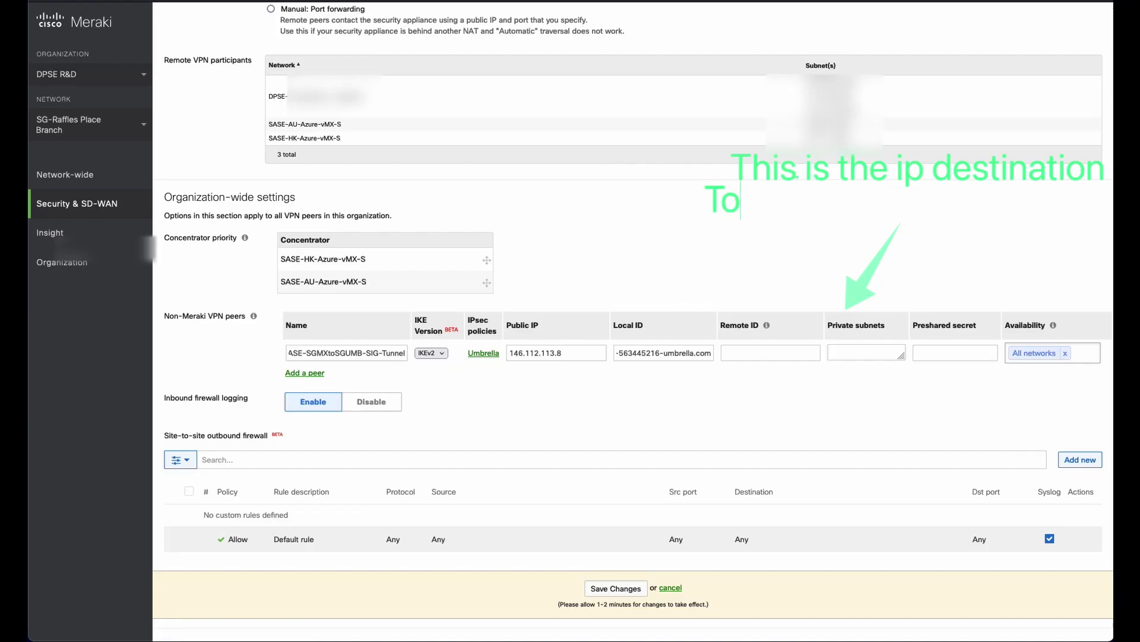
{"action": "type", "text": " the internet"}
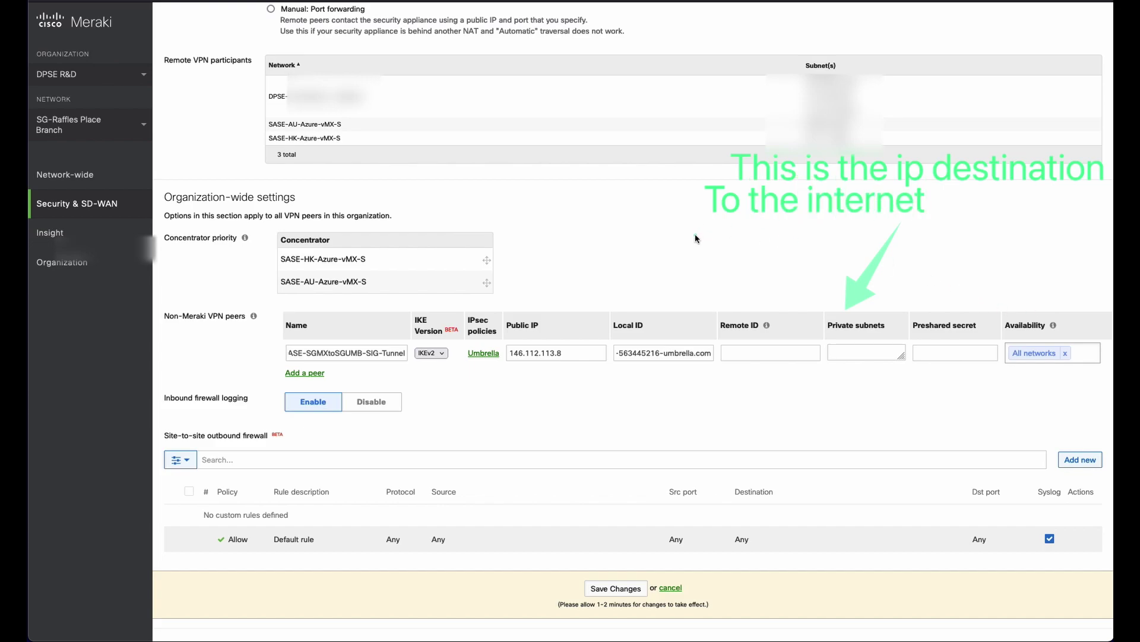
{"action": "left_click", "coordinate": [728, 237]}
{"action": "type", "text": "Any Any"}
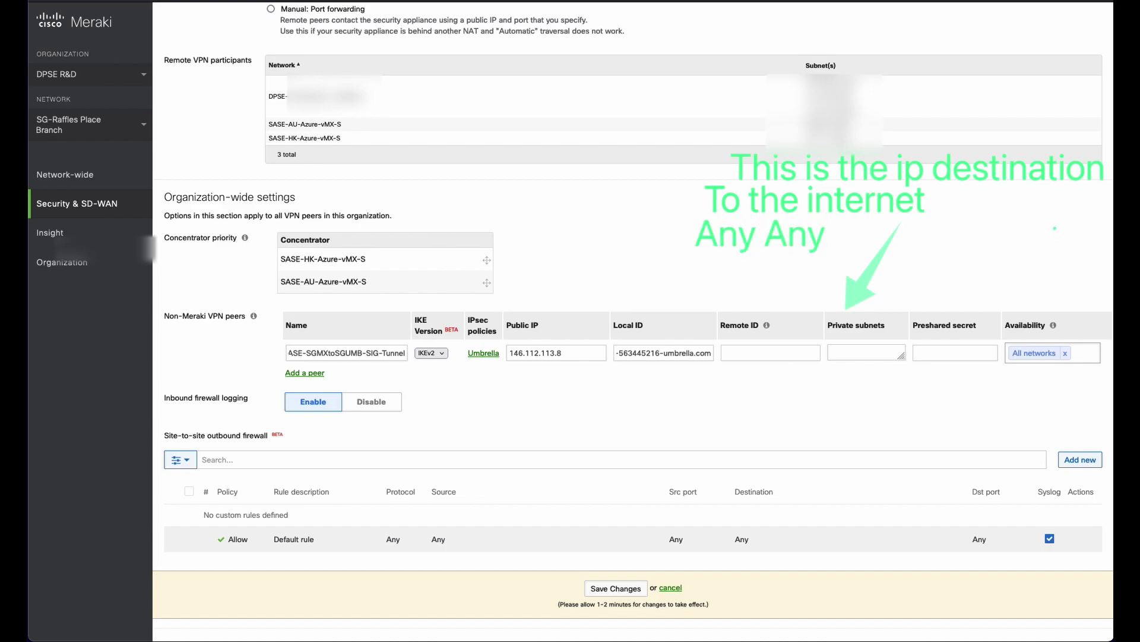
{"action": "left_click", "coordinate": [863, 350]}
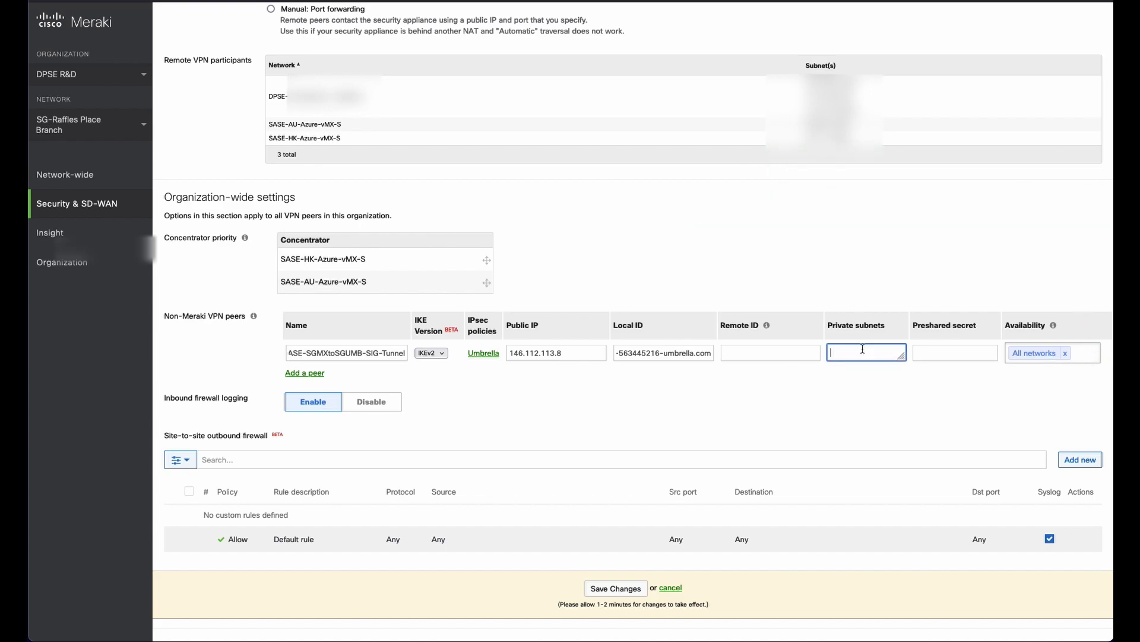
{"action": "type", "text": "0.0.0.0/0"}
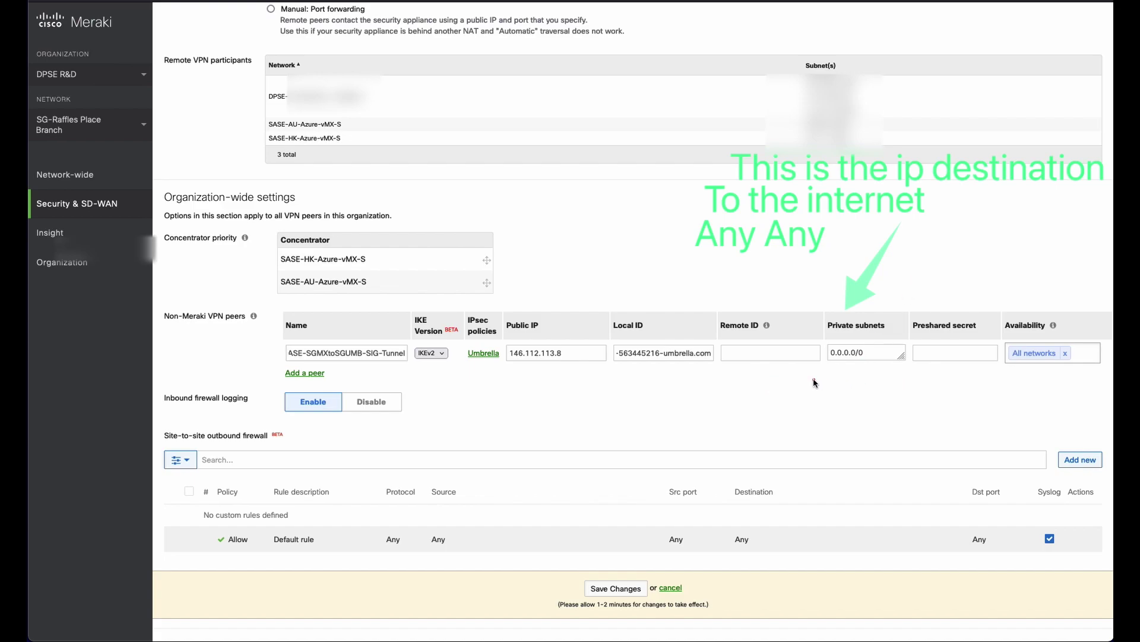
{"action": "left_click", "coordinate": [814, 377]}
{"action": "type", "text": "Private Su"}
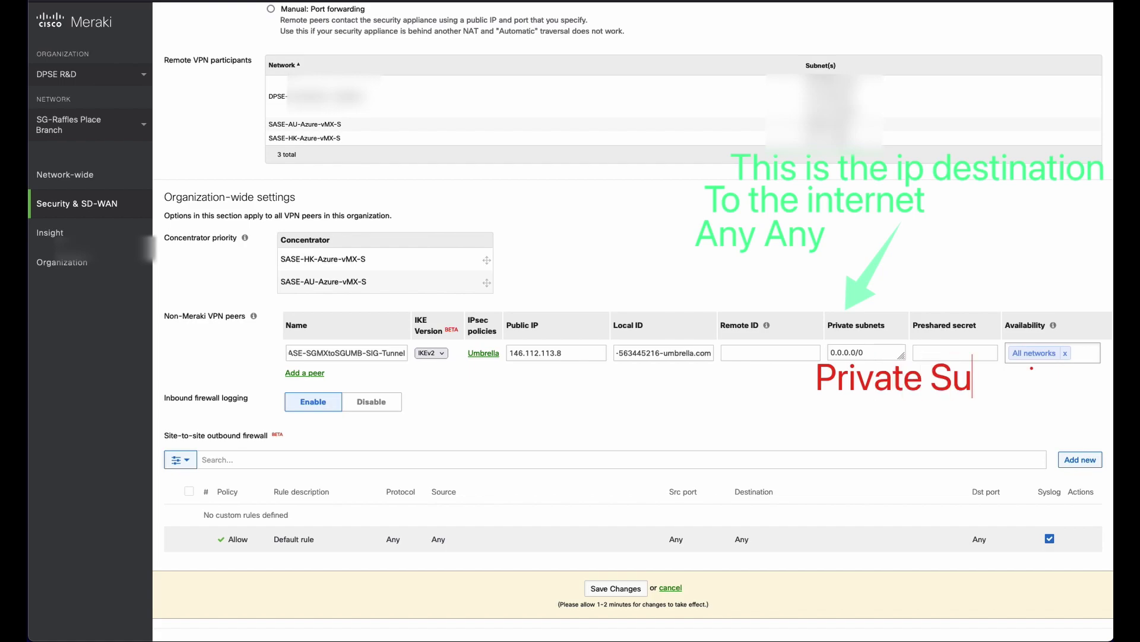
{"action": "type", "text": "bnet"}
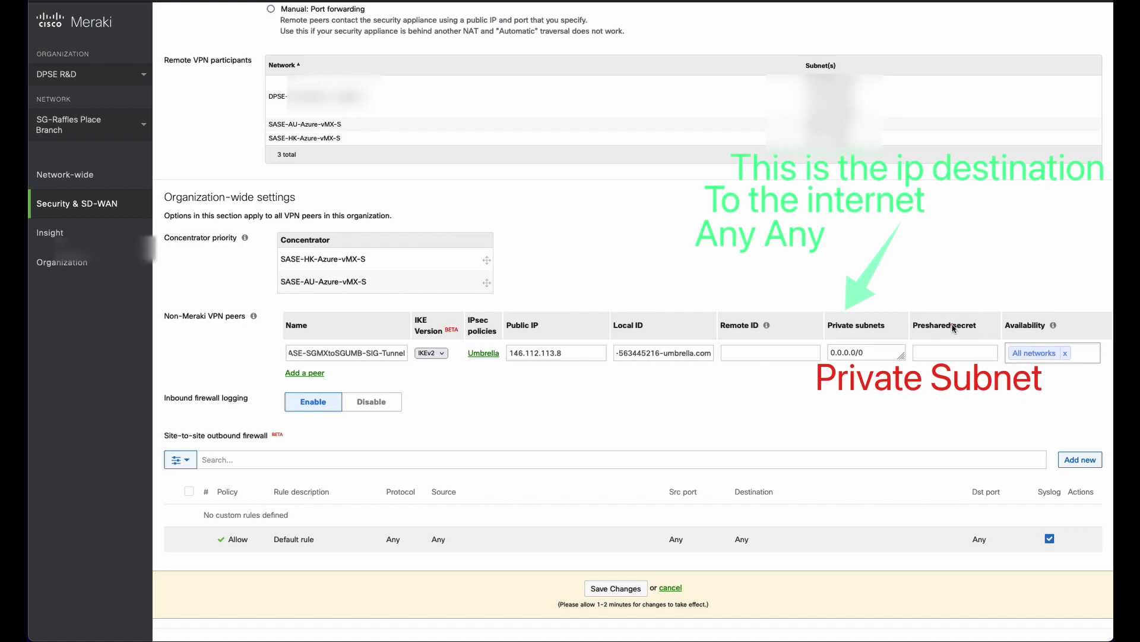
{"action": "left_click_drag", "start_coordinate": [889, 351], "coordinate": [986, 431]}
{"action": "left_click_drag", "start_coordinate": [960, 367], "coordinate": [881, 403]}
{"action": "left_click", "coordinate": [903, 406]}
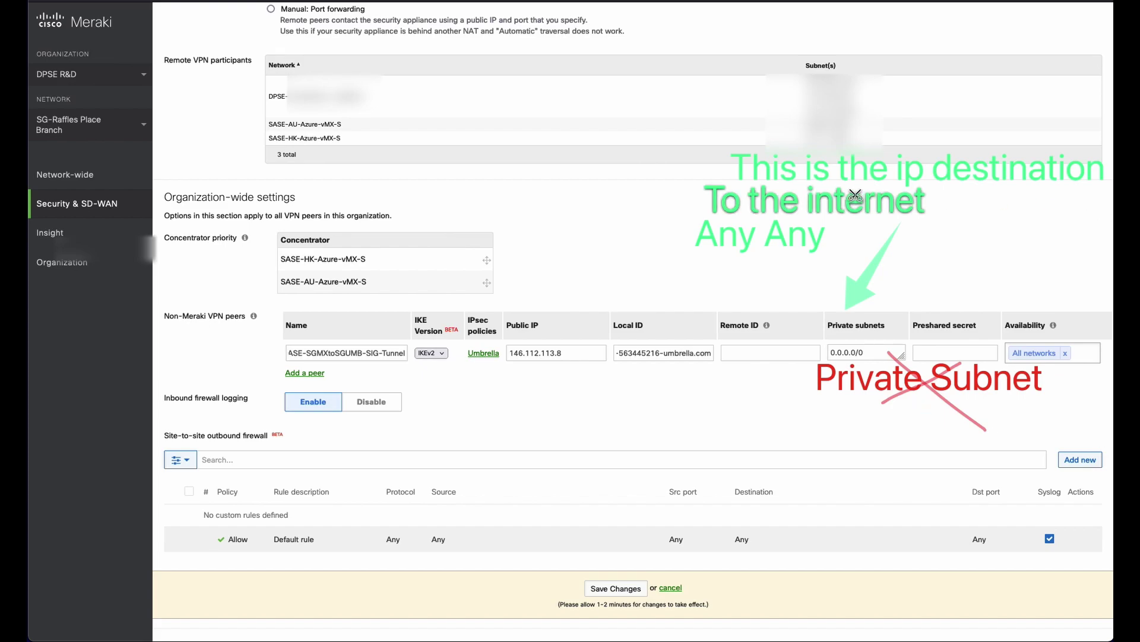
{"action": "key", "text": "Escape"}
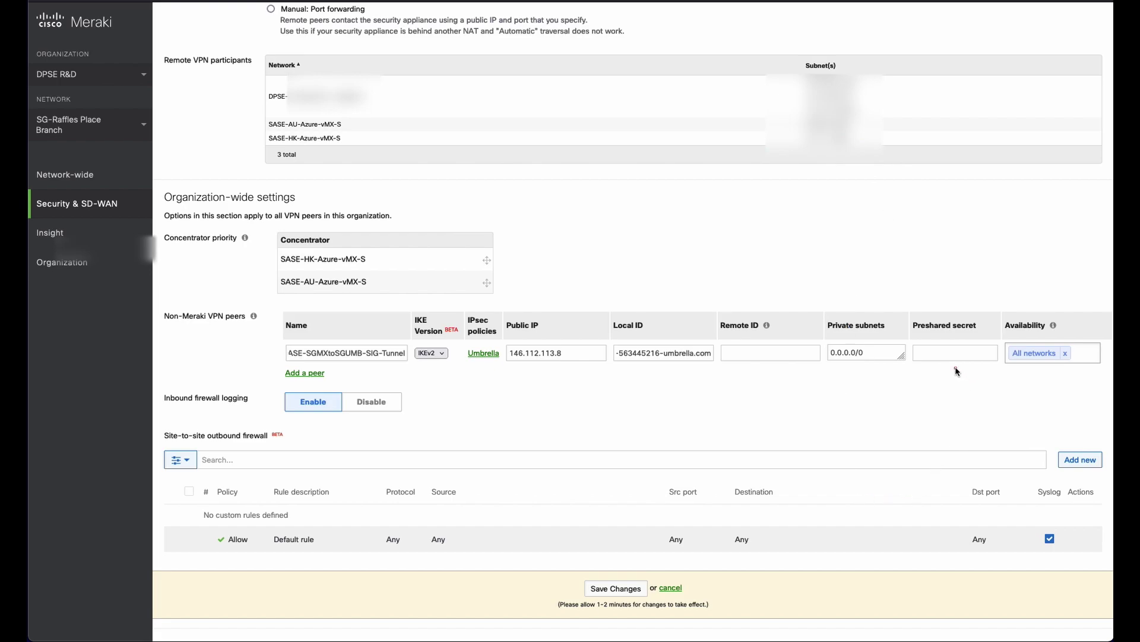
Paste the Umbrella tunnel passphrase in as the peer's preshared secret.
{"action": "left_click", "coordinate": [954, 354]}
{"action": "left_click", "coordinate": [956, 355]}
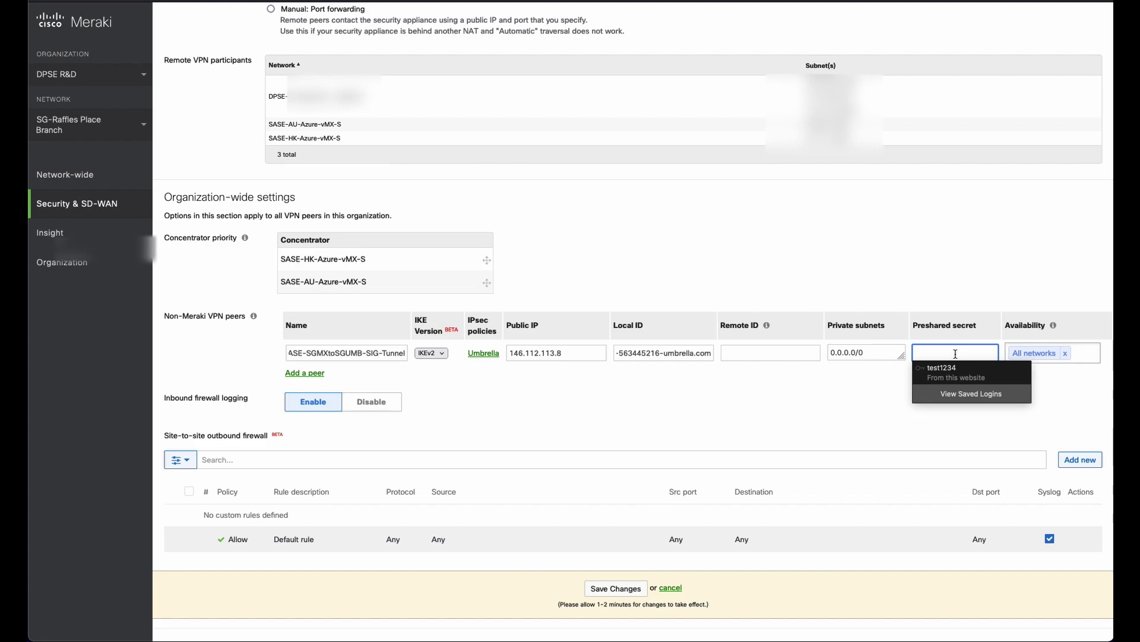
{"action": "key", "text": "ctrl+v"}
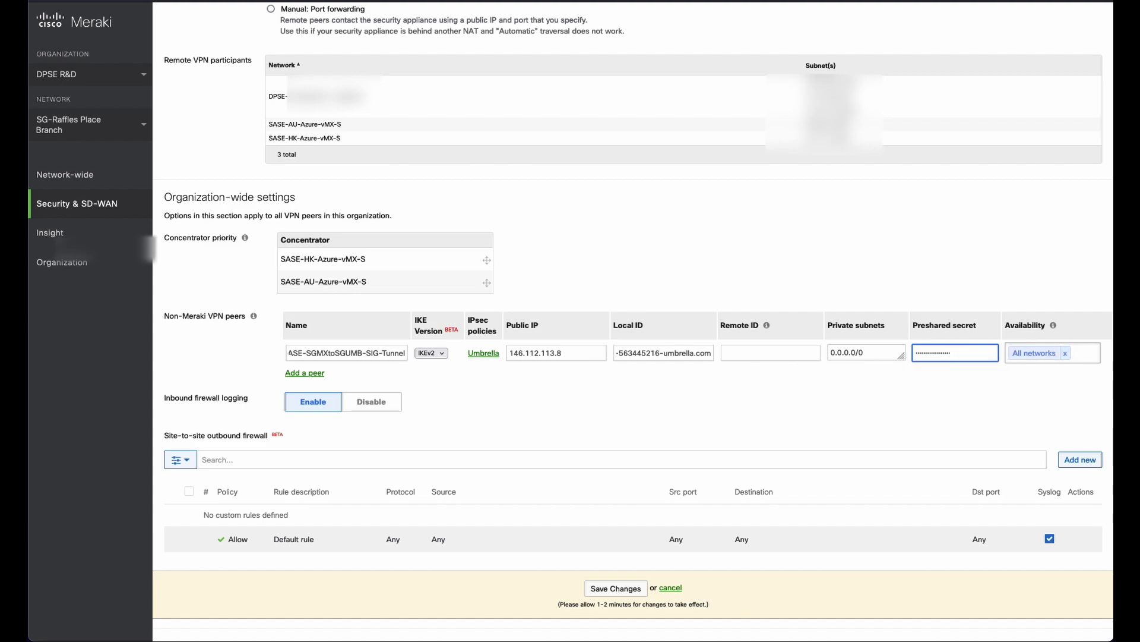
{"action": "left_click", "coordinate": [1036, 365]}
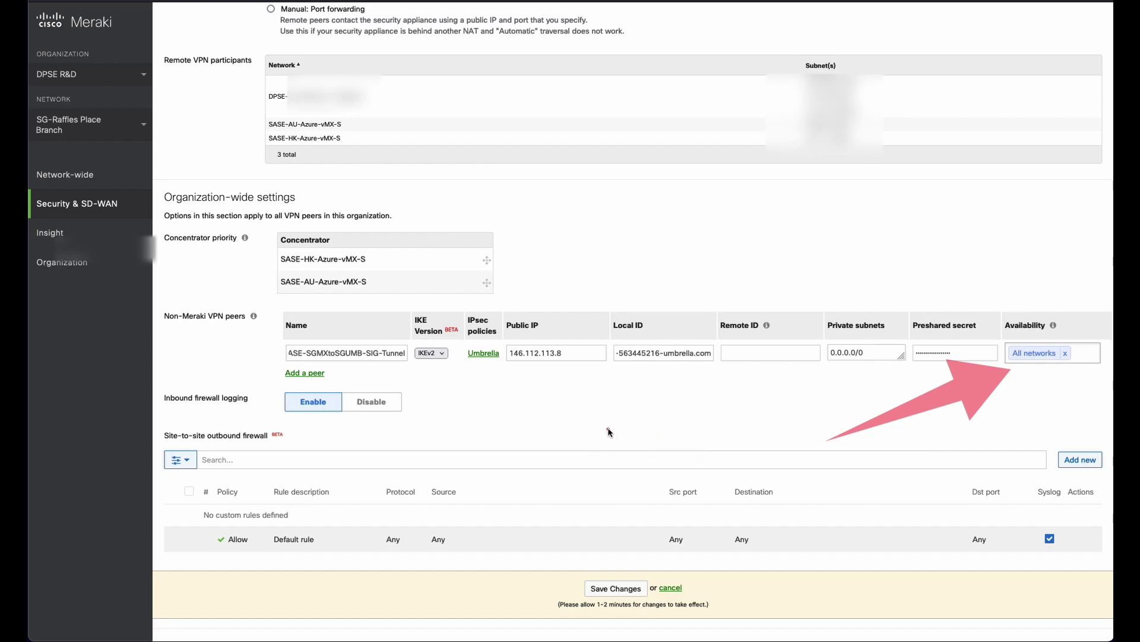
{"action": "left_click", "coordinate": [622, 439]}
{"action": "type", "text": "Privat3e"}
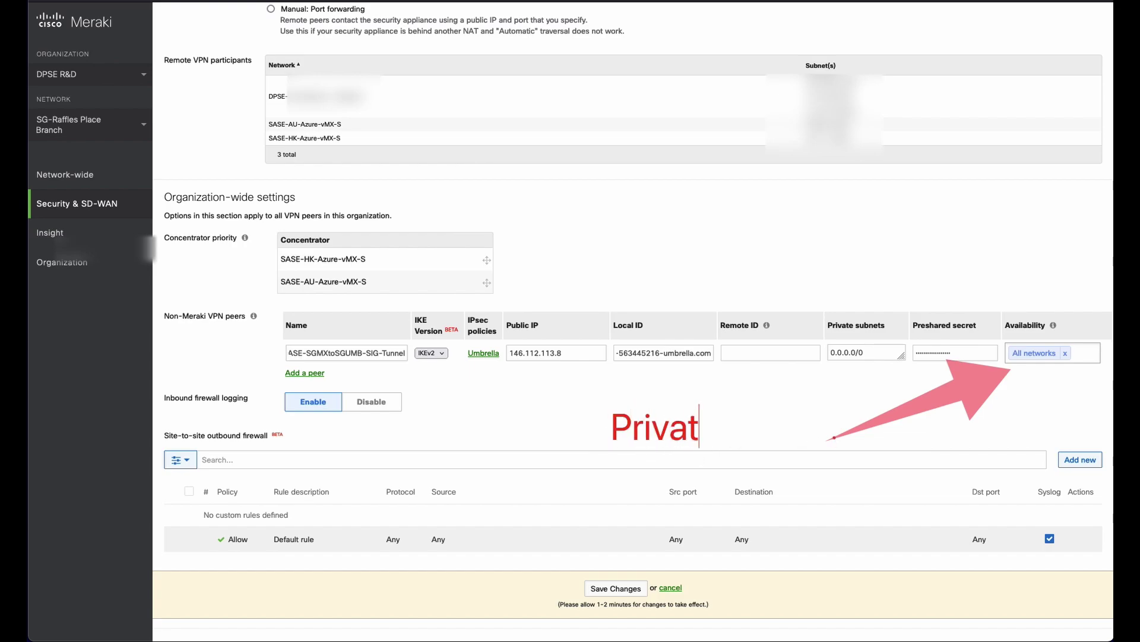
{"action": "key", "text": "BackSpace"}
{"action": "key", "text": "BackSpace"}
{"action": "type", "text": "e Net"}
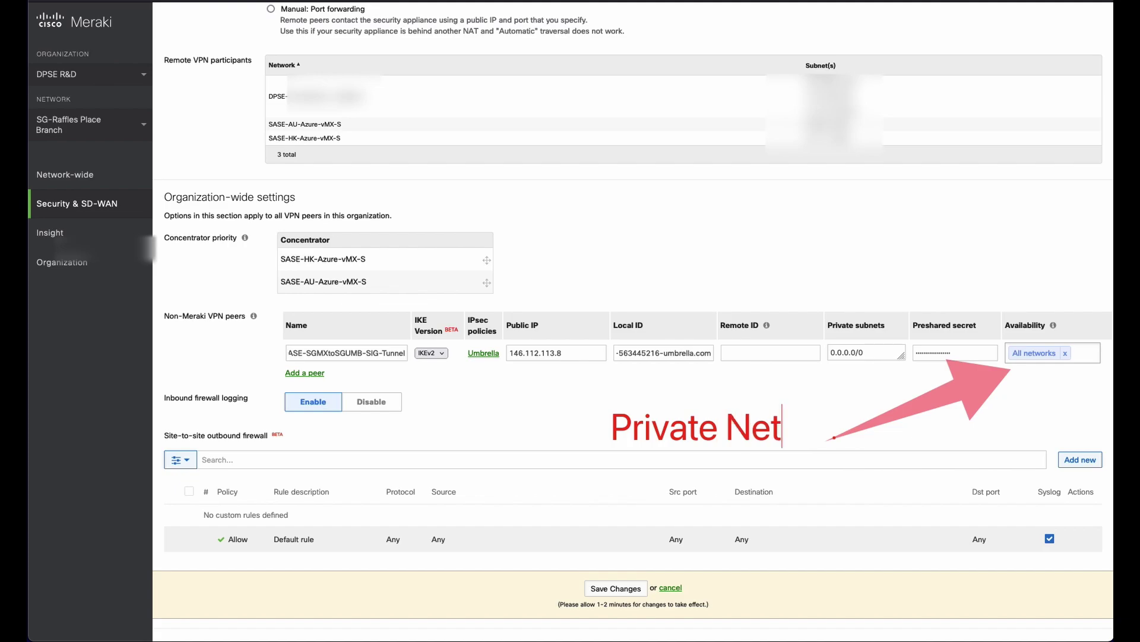
{"action": "type", "text": "work"}
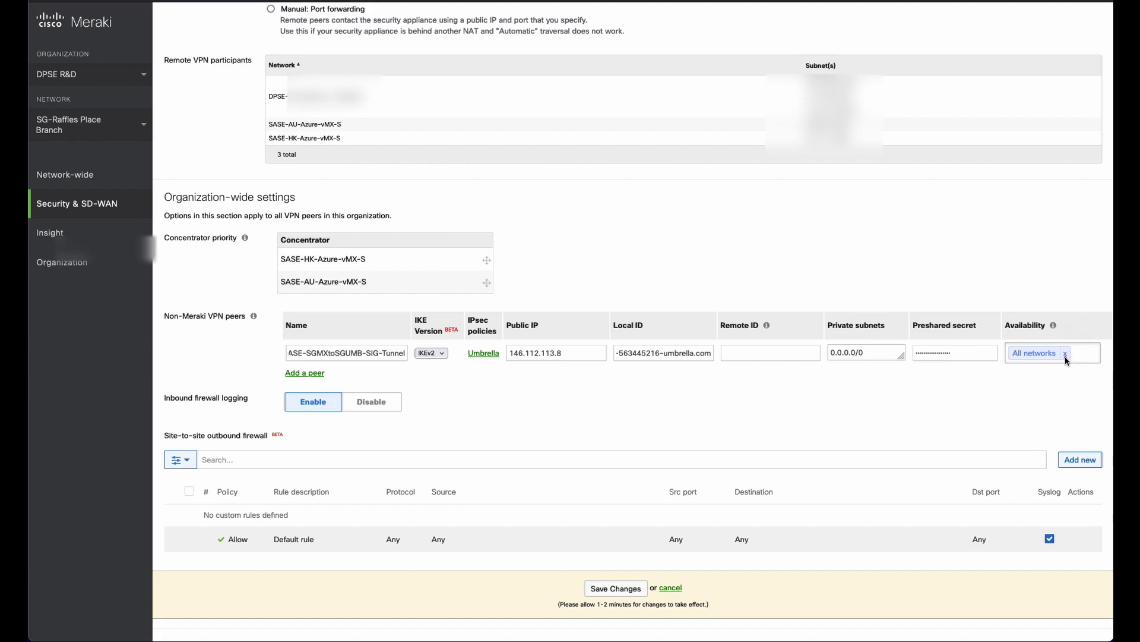
{"action": "key", "text": "shift+Tab"}
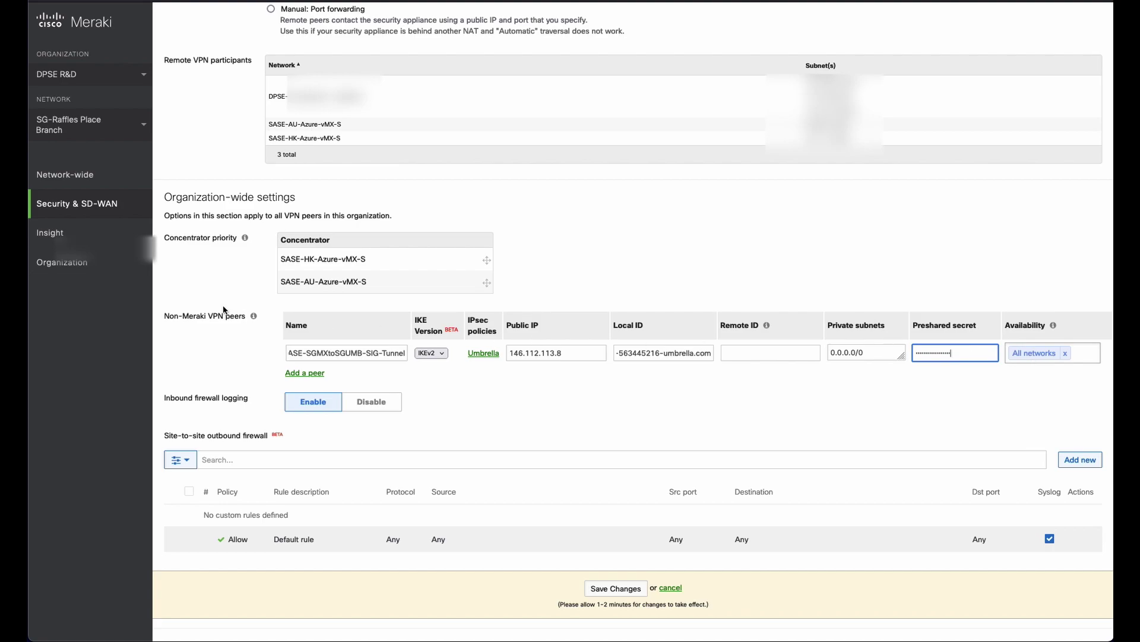
Change the peer's availability from All networks to the SG-Branch-Raffles tag.
{"action": "left_click", "coordinate": [1071, 361]}
{"action": "left_click", "coordinate": [1064, 356]}
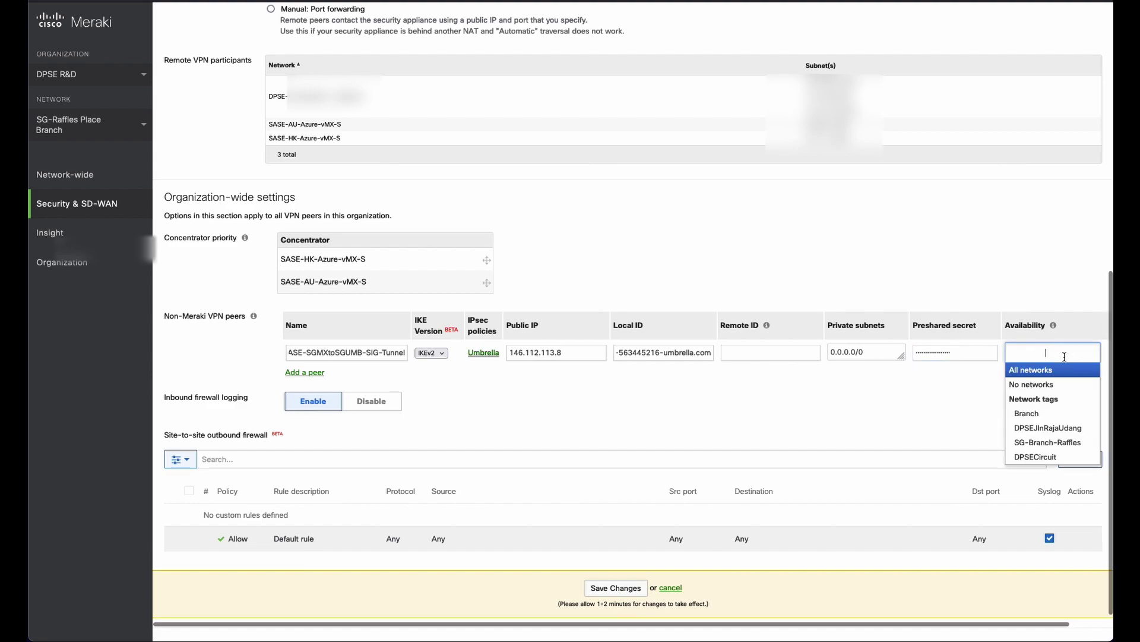
{"action": "left_click", "coordinate": [1072, 445]}
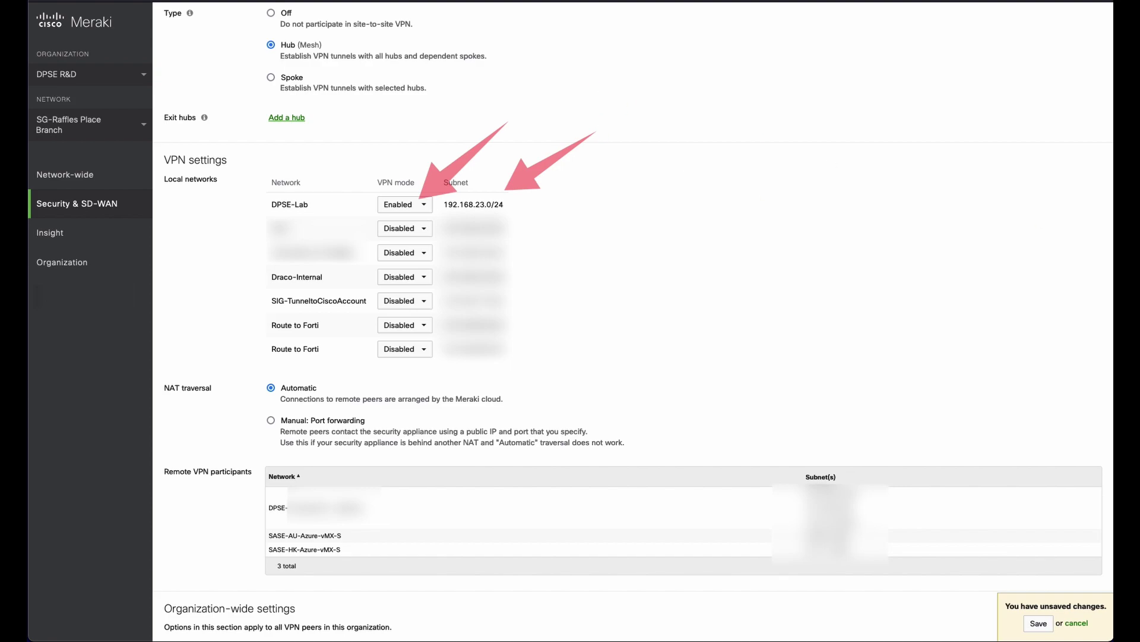
{"action": "type", "text": "SIG Tu"}
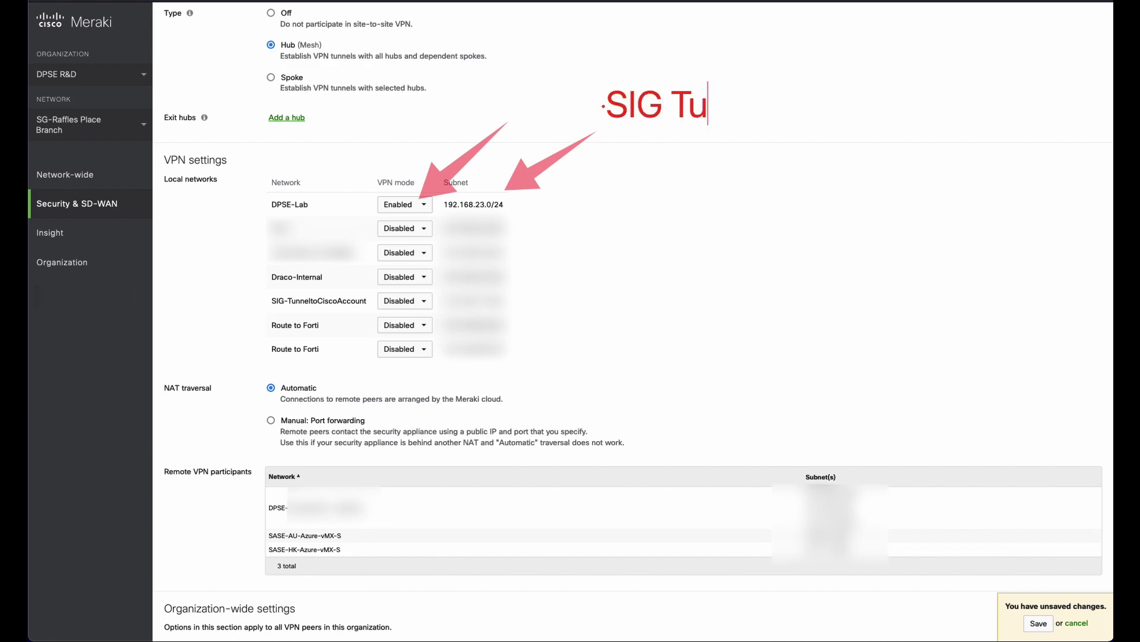
{"action": "type", "text": "nnel"}
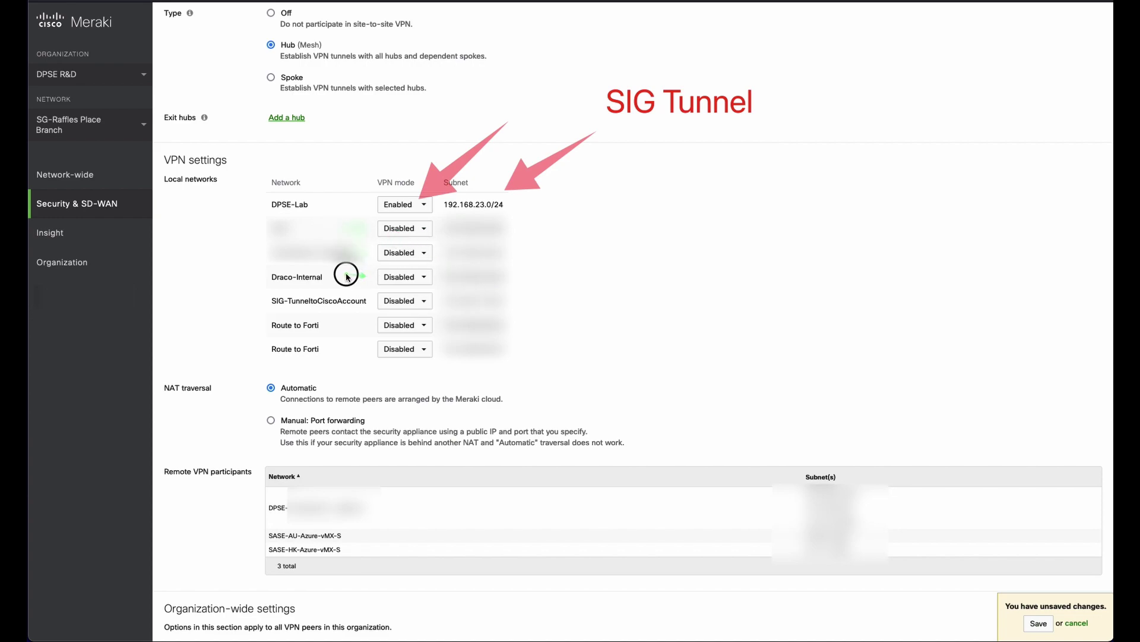
{"action": "mouse_move", "coordinate": [348, 275]}
{"action": "left_mouse_down"}
{"action": "mouse_move", "coordinate": [369, 277]}
{"action": "mouse_move", "coordinate": [356, 324]}
{"action": "mouse_move", "coordinate": [369, 324]}
{"action": "mouse_move", "coordinate": [376, 351]}
{"action": "left_mouse_up"}
{"action": "mouse_move", "coordinate": [341, 223]}
{"action": "left_mouse_down"}
{"action": "mouse_move", "coordinate": [433, 224]}
{"action": "mouse_move", "coordinate": [435, 348]}
{"action": "mouse_move", "coordinate": [356, 355]}
{"action": "mouse_move", "coordinate": [333, 238]}
{"action": "mouse_move", "coordinate": [345, 223]}
{"action": "mouse_move", "coordinate": [365, 256]}
{"action": "mouse_move", "coordinate": [426, 302]}
{"action": "left_mouse_up"}
{"action": "left_click_drag", "start_coordinate": [419, 245], "coordinate": [360, 299]}
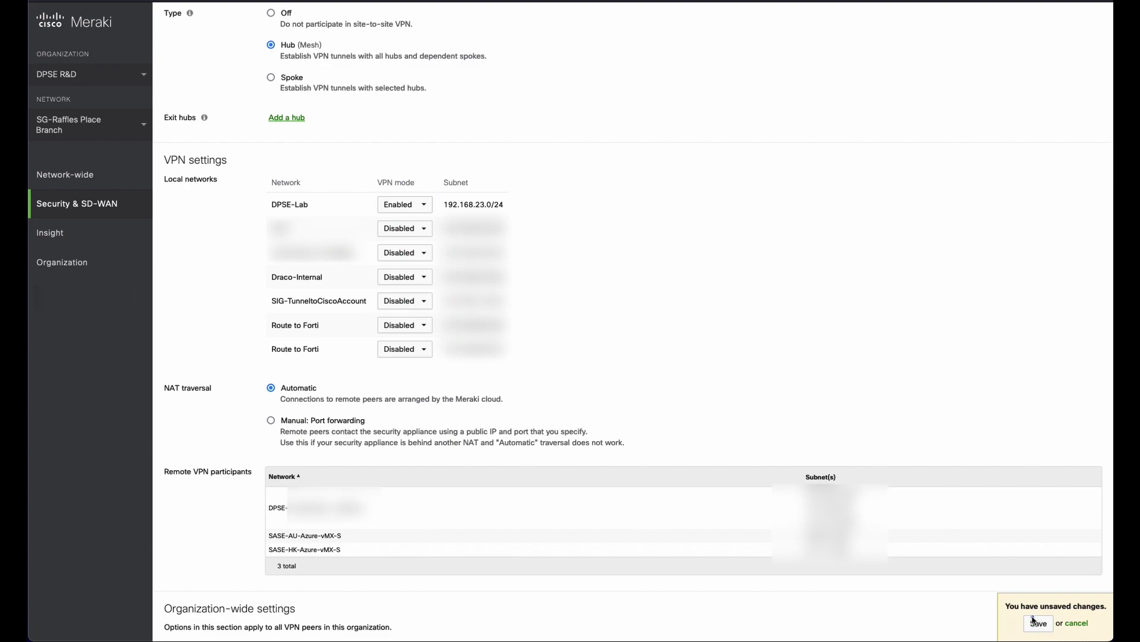
Save the VPN changes, confirming past the subnet overlap warning, then go to VPN status.
{"action": "left_click", "coordinate": [906, 583]}
{"action": "scroll", "coordinate": [949, 575], "scroll_direction": "down", "scroll_amount": 8}
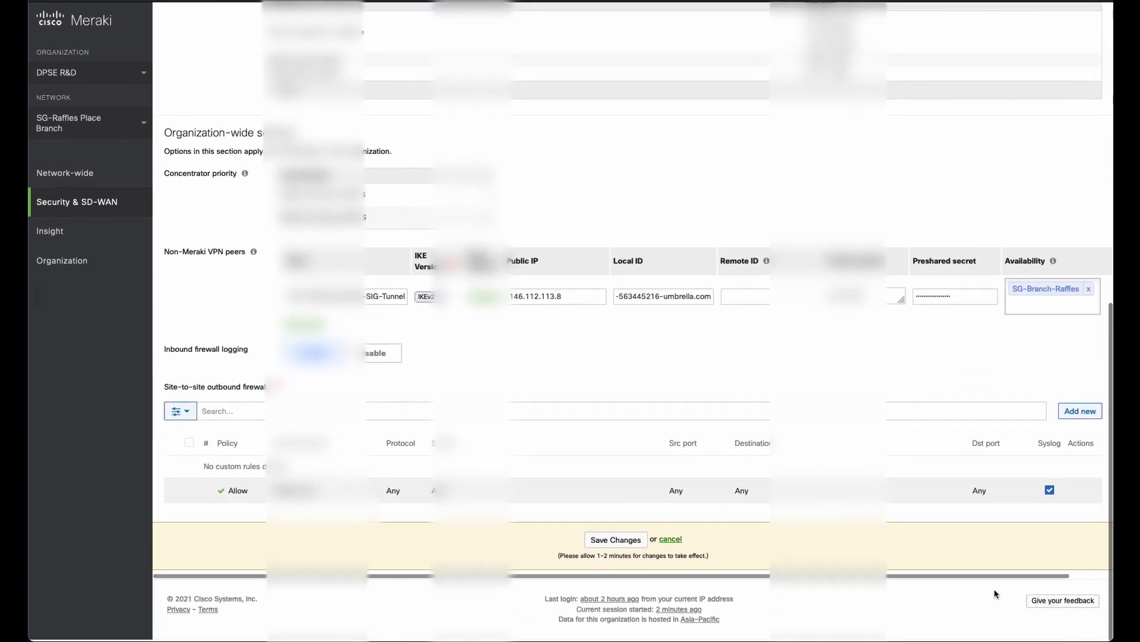
{"action": "left_click", "coordinate": [597, 542]}
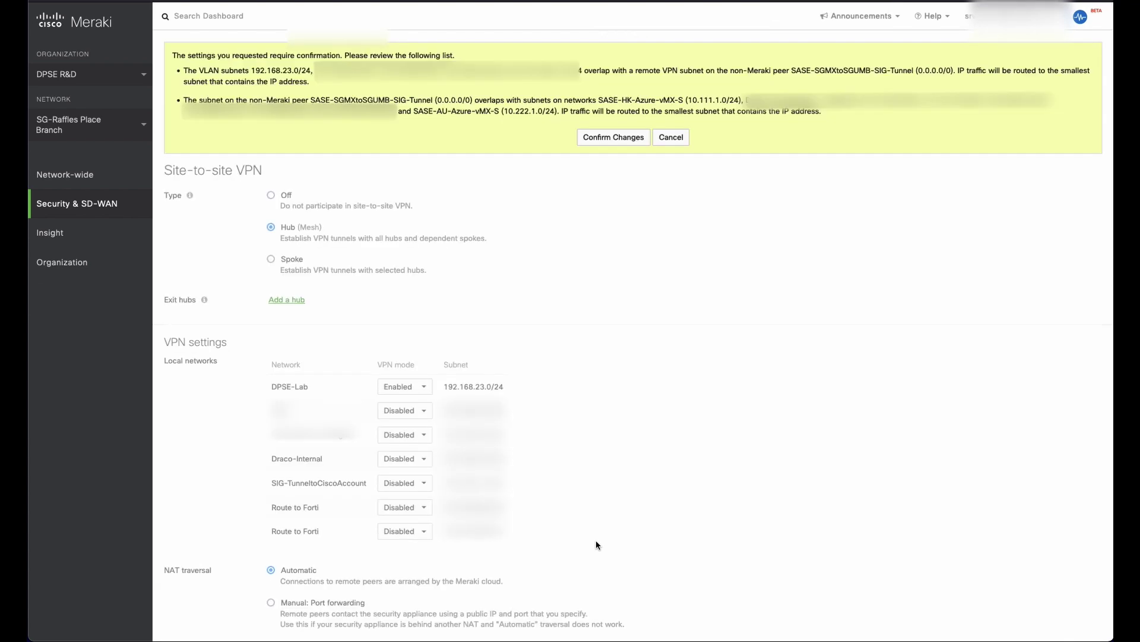
{"action": "left_click", "coordinate": [613, 137]}
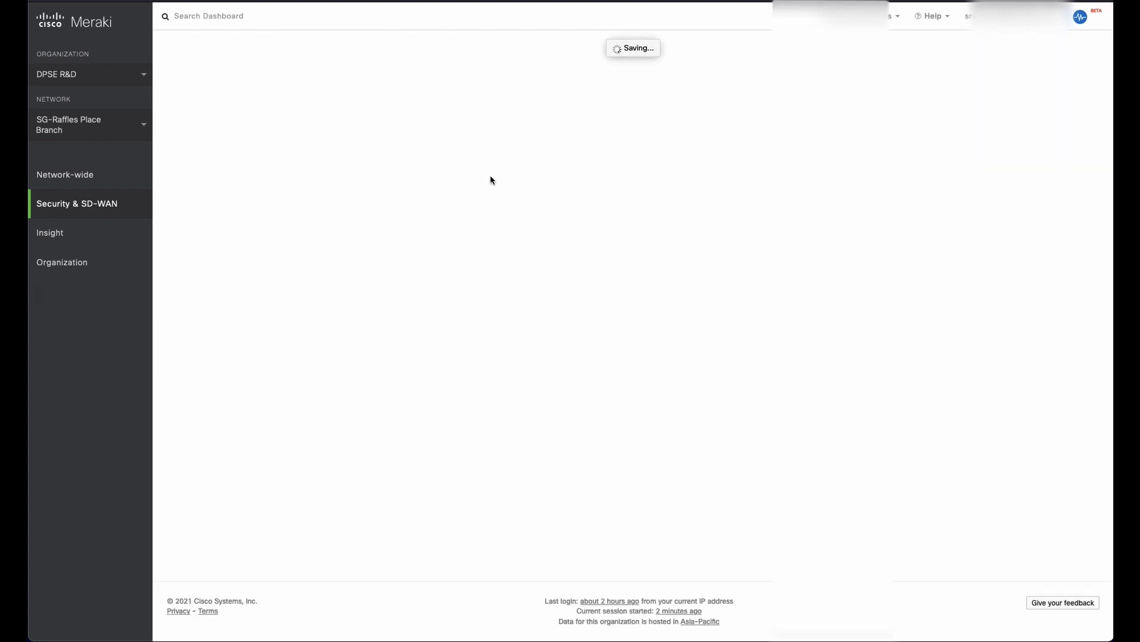
{"action": "scroll", "coordinate": [476, 188], "scroll_direction": "down", "scroll_amount": 1}
{"action": "mouse_move", "coordinate": [104, 214]}
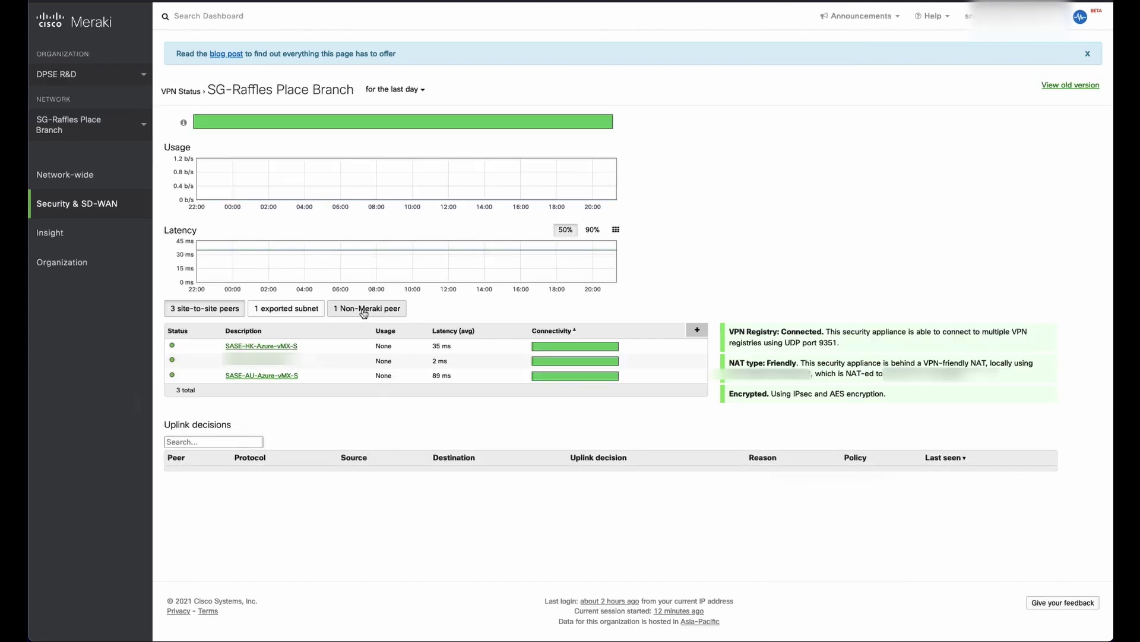
Reload VPN status and list the non-Meraki peer to see SASE-SGMXtoSGUMB-SIG-Tunnel is up.
{"action": "left_click", "coordinate": [364, 310]}
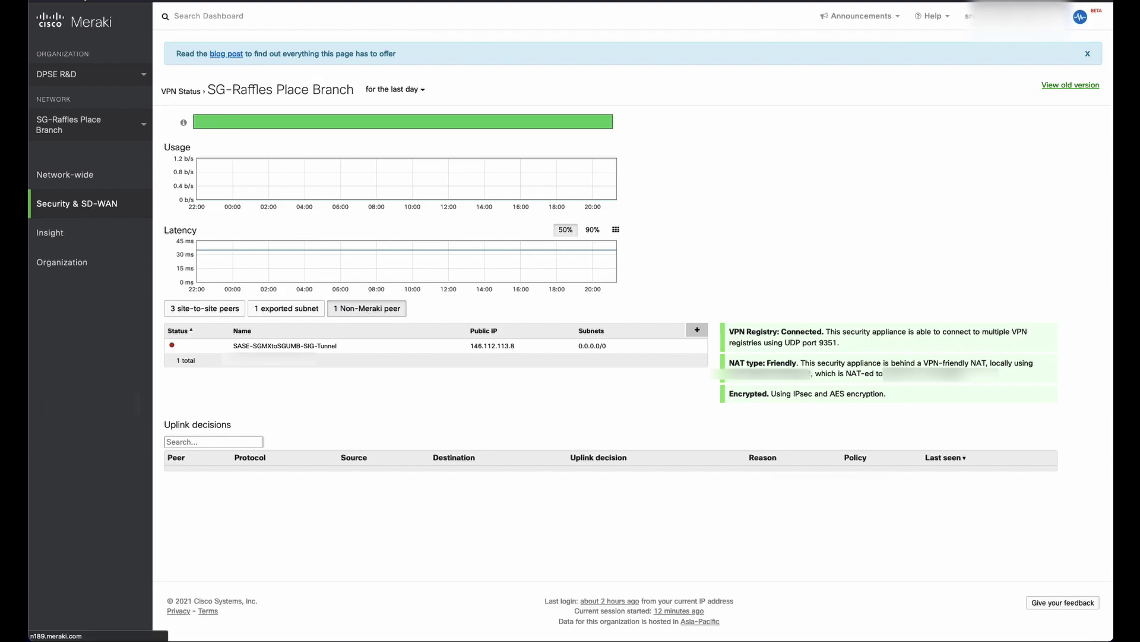
{"action": "key", "text": "super+r"}
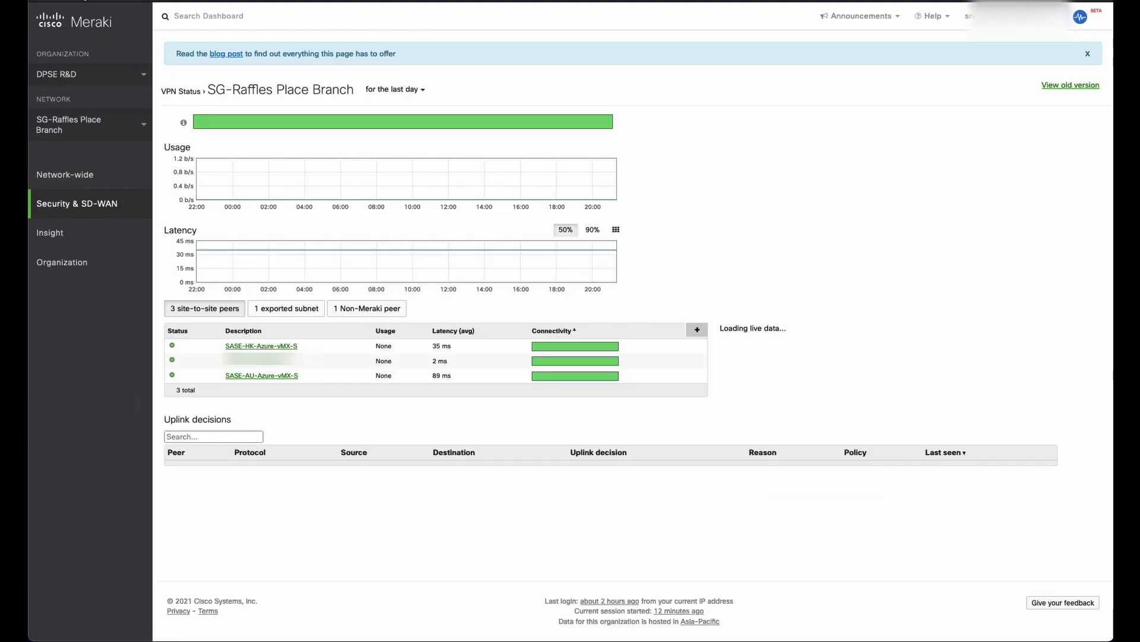
{"action": "left_click", "coordinate": [354, 311]}
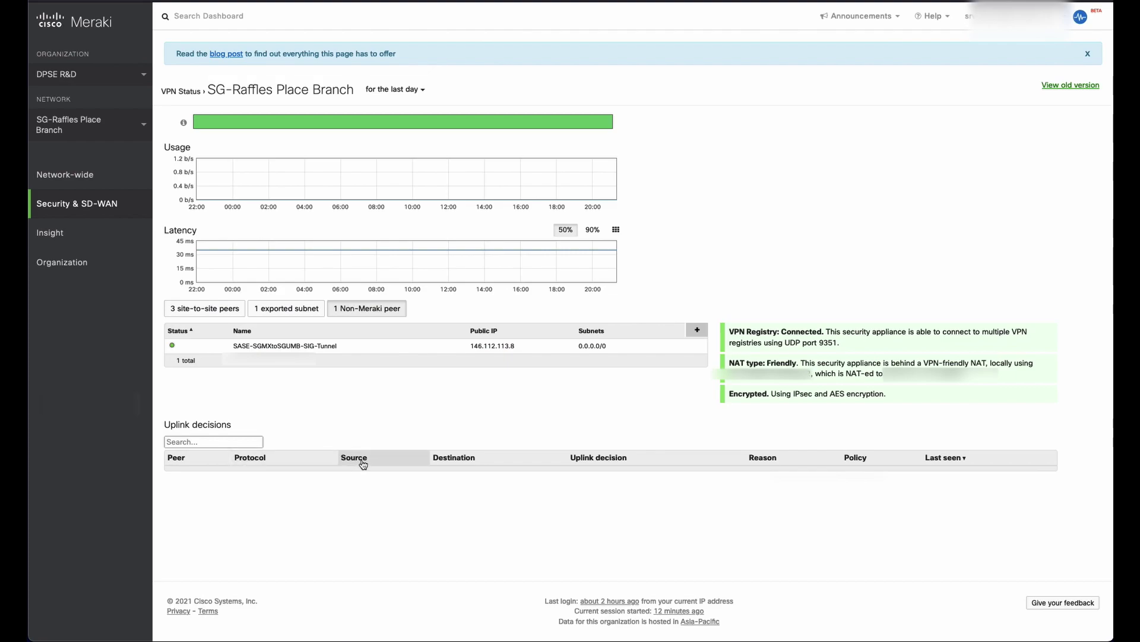
{"action": "mouse_move", "coordinate": [179, 349]}
{"action": "left_mouse_down"}
{"action": "mouse_move", "coordinate": [350, 444]}
{"action": "mouse_move", "coordinate": [164, 336]}
{"action": "mouse_move", "coordinate": [168, 348]}
{"action": "mouse_move", "coordinate": [188, 347]}
{"action": "left_mouse_up"}
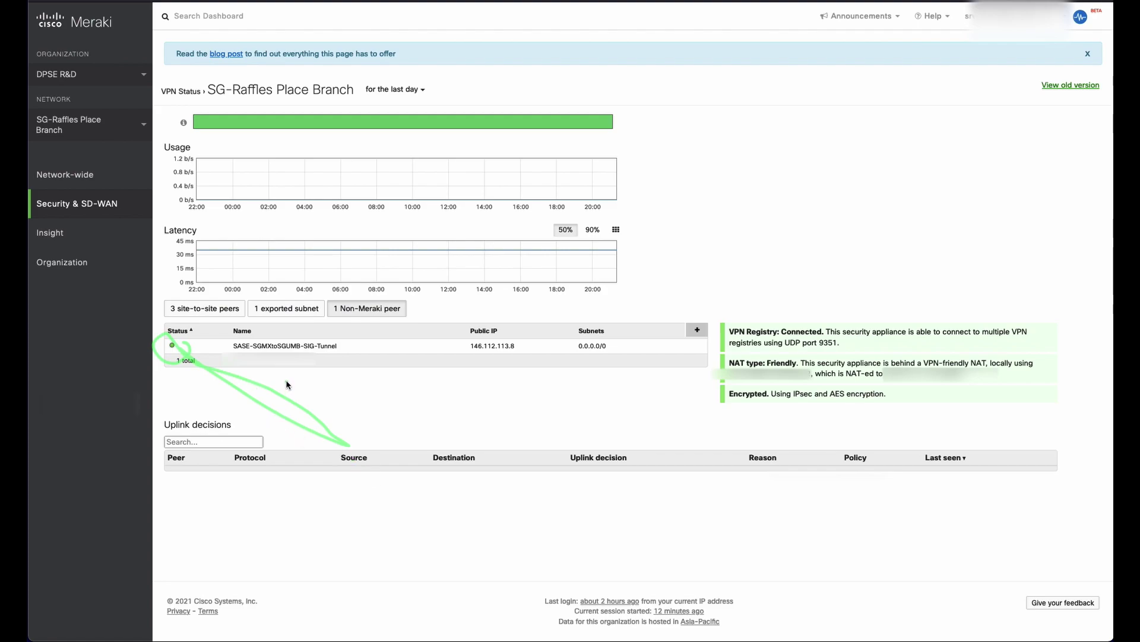
{"action": "mouse_move", "coordinate": [287, 385]}
{"action": "left_mouse_down"}
{"action": "mouse_move", "coordinate": [300, 378]}
{"action": "mouse_move", "coordinate": [299, 395]}
{"action": "mouse_move", "coordinate": [308, 390]}
{"action": "left_mouse_up"}
Verify in Umbrella Network Tunnels that the Meraki MX tunnel is Active with key exchange established.
{"action": "key", "text": "Escape"}
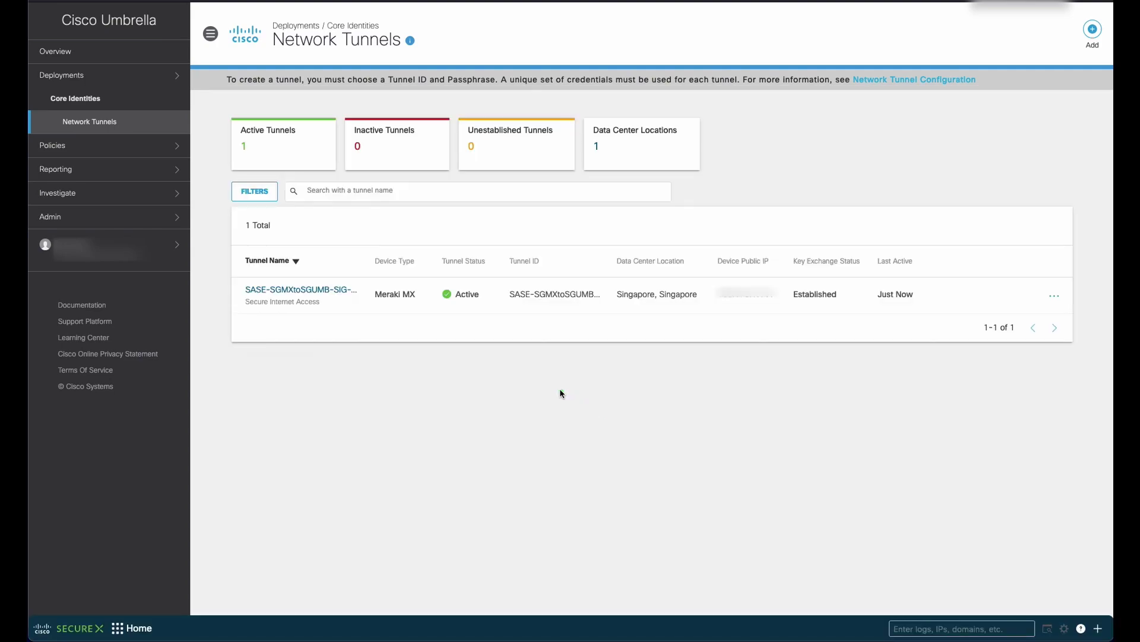
{"action": "left_click_drag", "start_coordinate": [469, 304], "coordinate": [512, 438]}
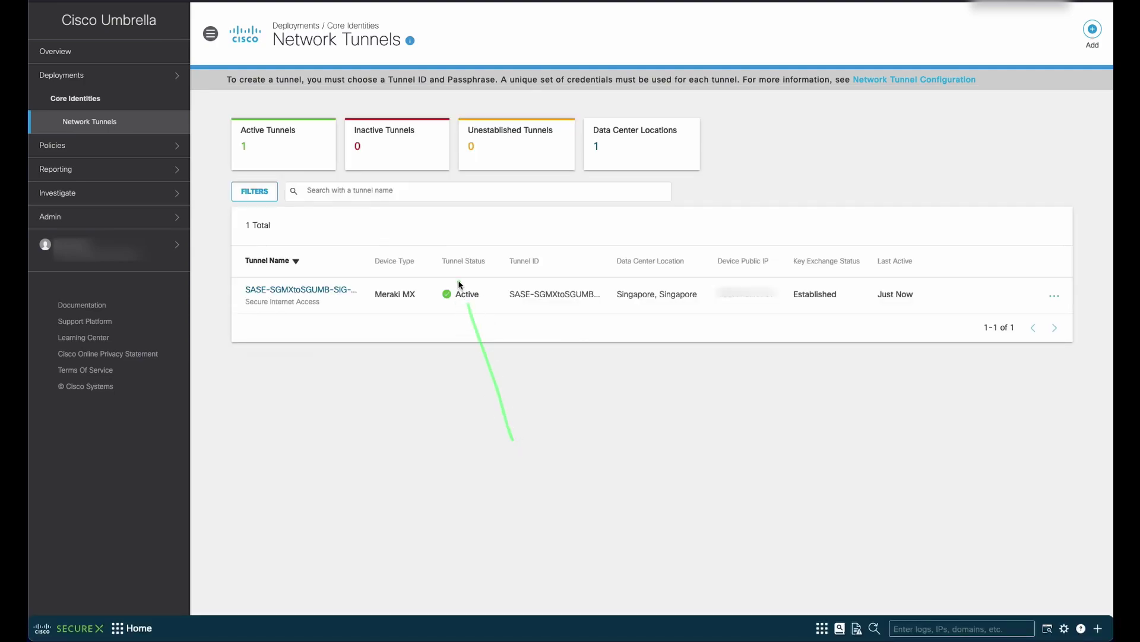
{"action": "mouse_move", "coordinate": [469, 305]}
{"action": "left_mouse_down"}
{"action": "mouse_move", "coordinate": [459, 331]}
{"action": "mouse_move", "coordinate": [509, 330]}
{"action": "left_mouse_up"}
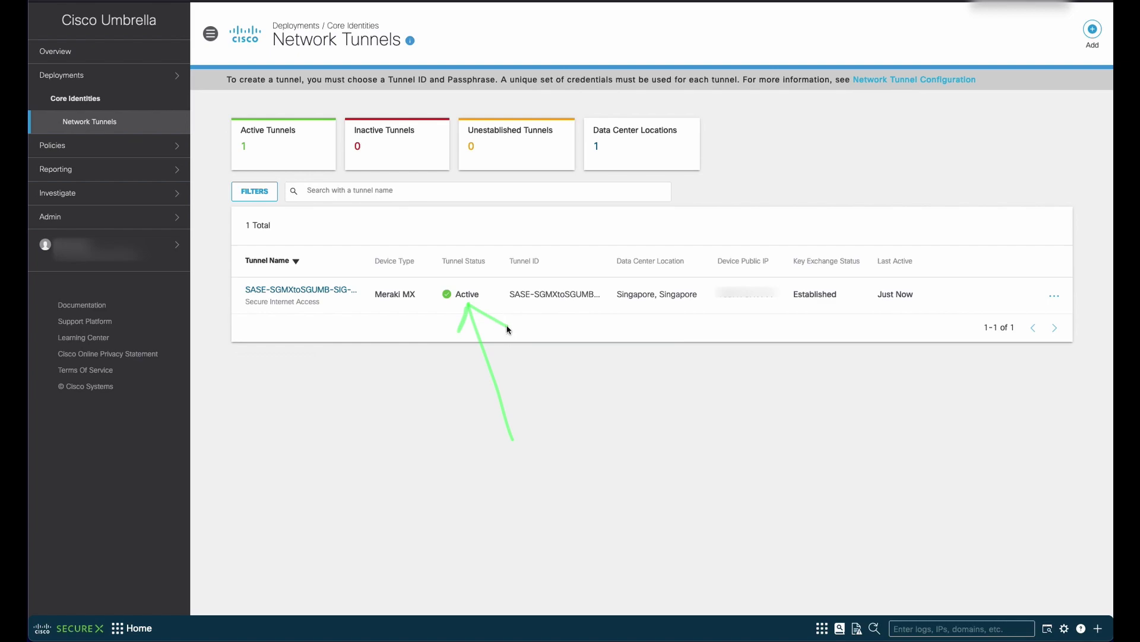